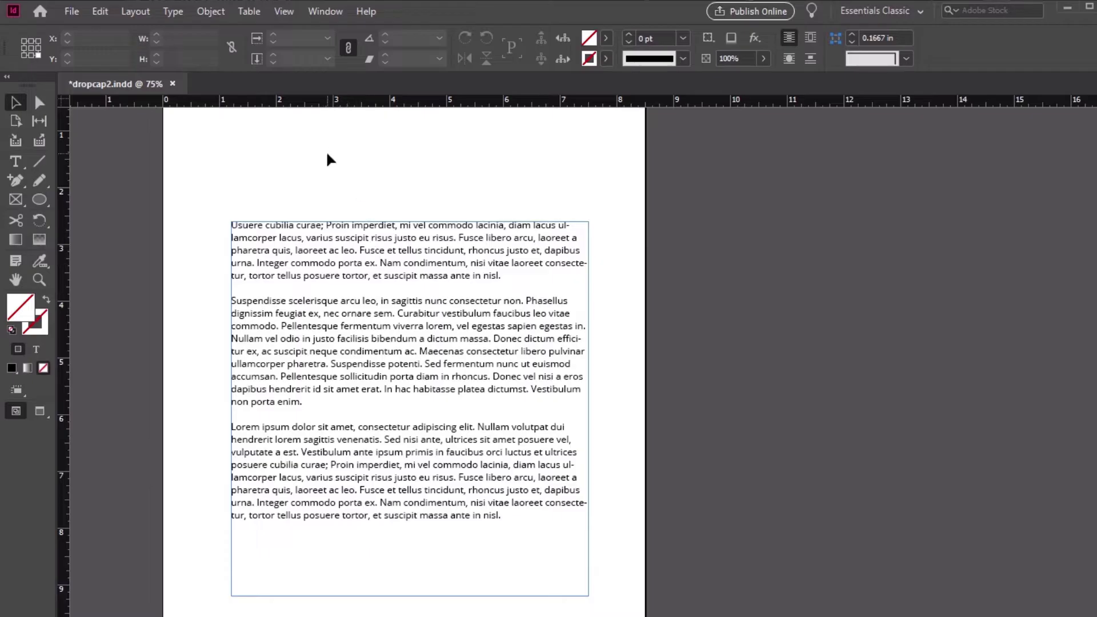
# Show the Paragraph panel from the Window > Type & Tables menu
pyautogui.click(321, 12)
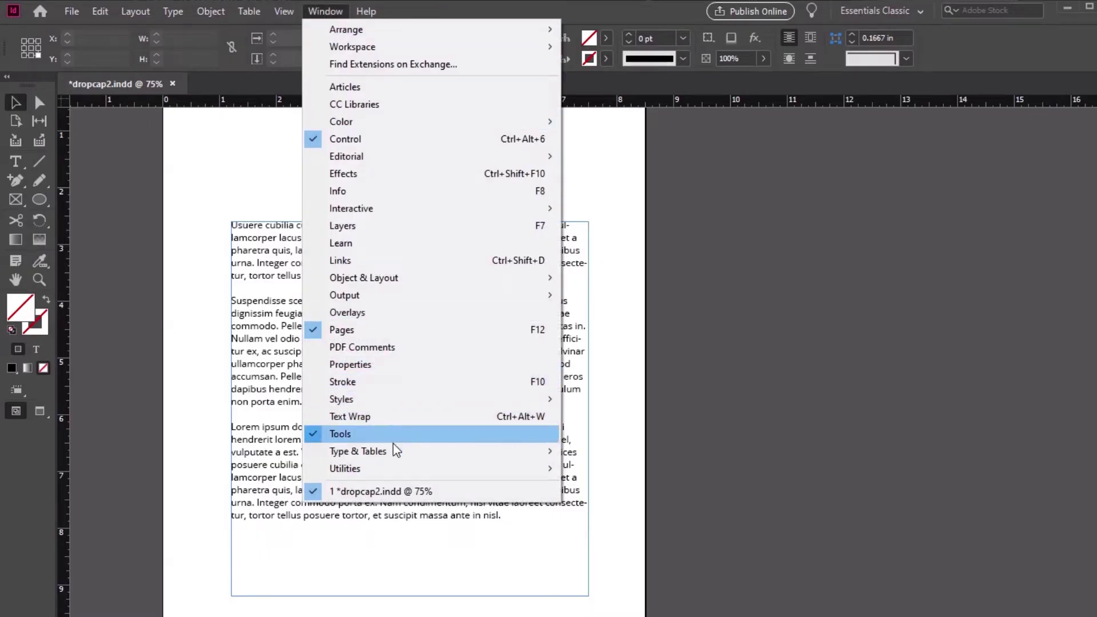
pyautogui.moveTo(396, 452)
pyautogui.click(606, 538)
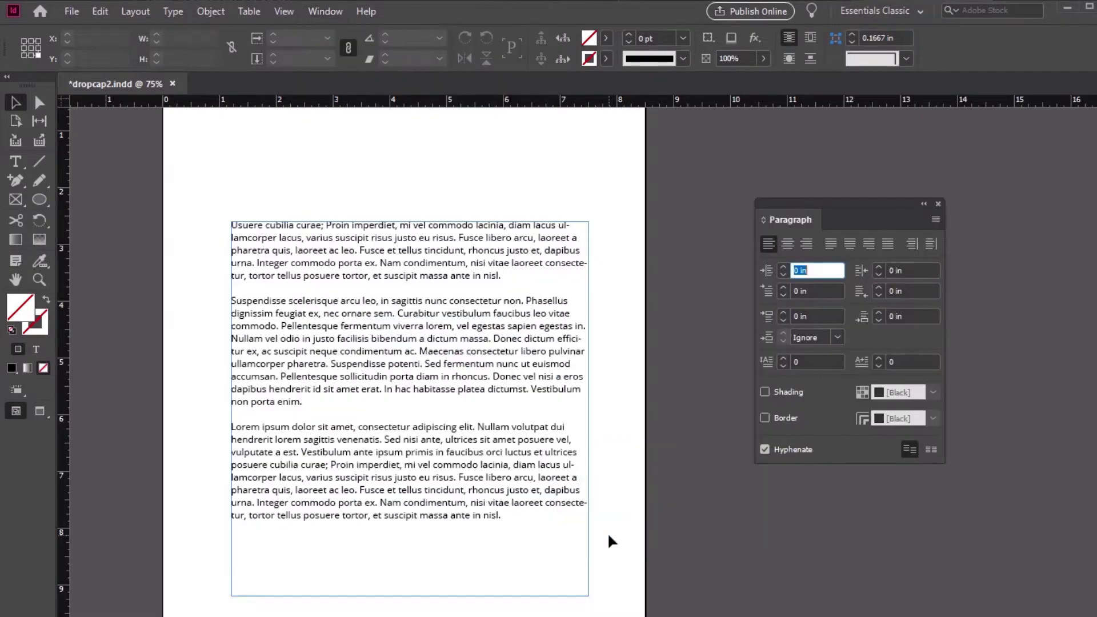
pyautogui.click(725, 433)
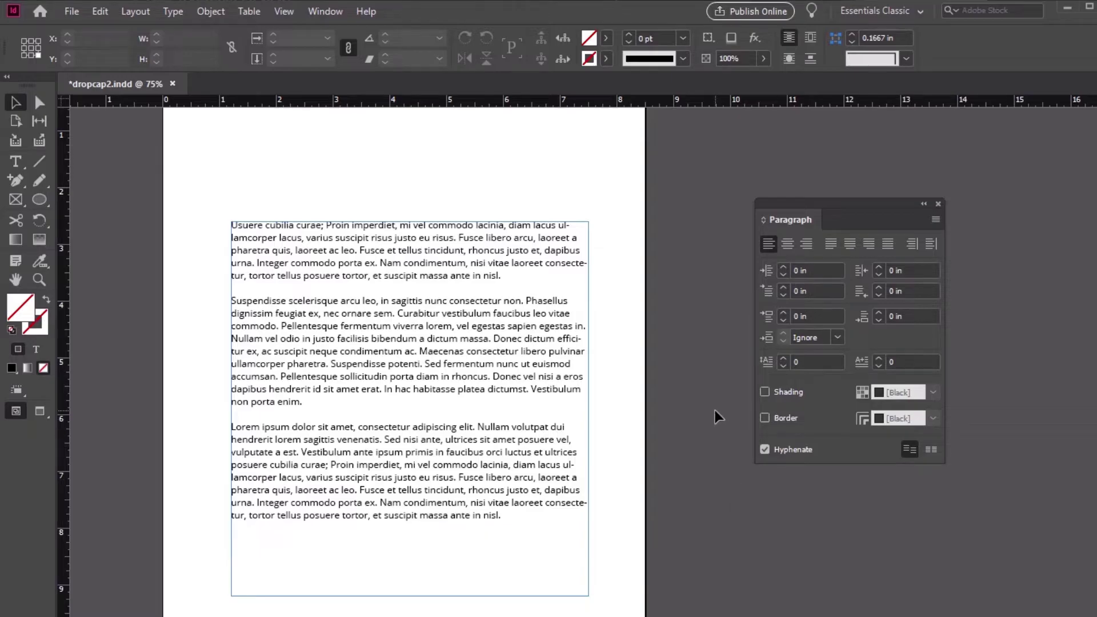
# Zoom to 100%, centre the text and select the paragraph's opening U
pyautogui.hotkey('ctrl', '=')
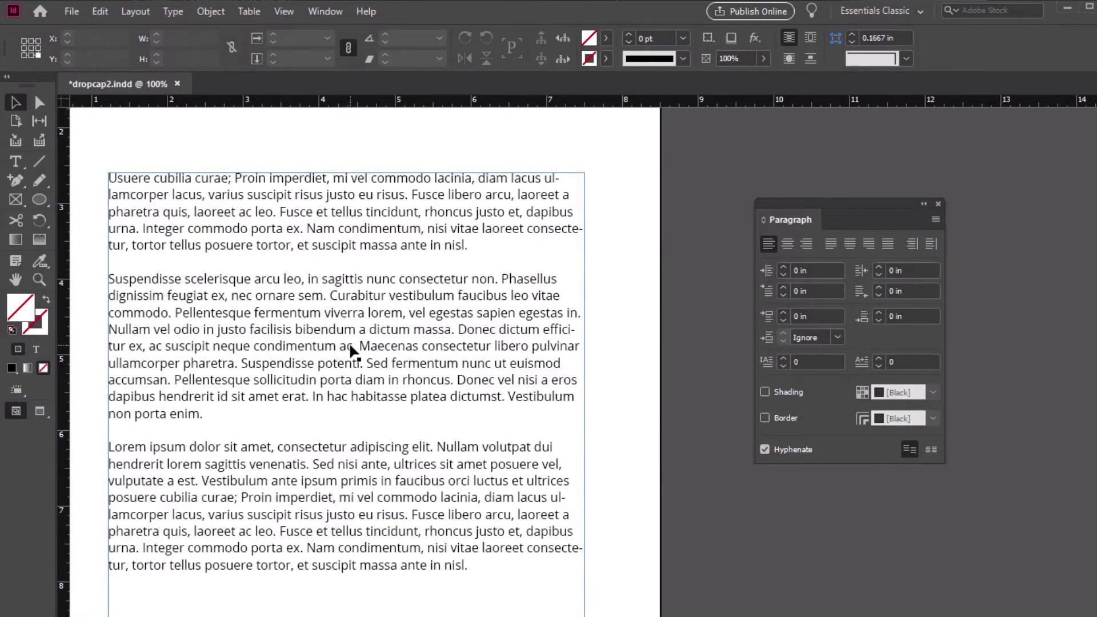
pyautogui.press('h')
pyautogui.moveTo(278, 310); pyautogui.dragTo(355, 314)
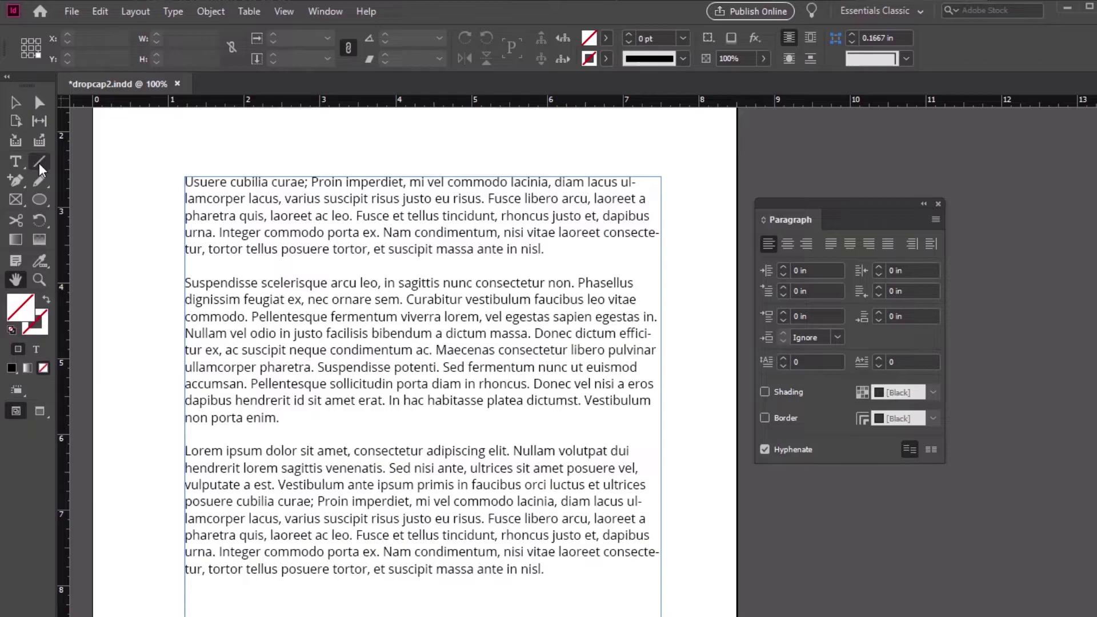
pyautogui.click(17, 164)
pyautogui.click(192, 179)
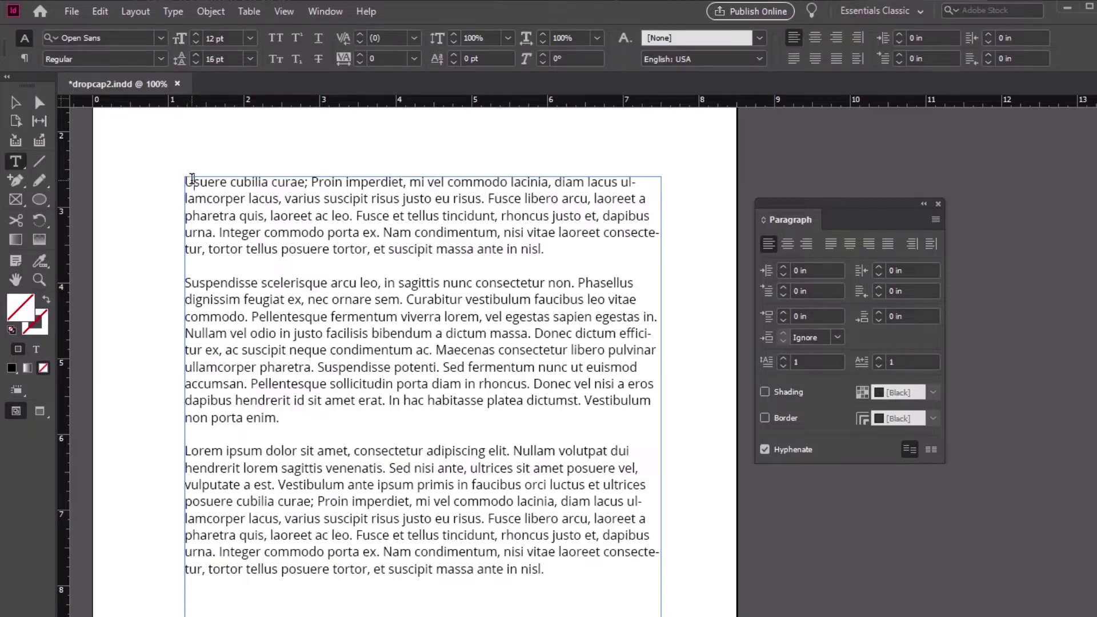
pyautogui.hotkey('shift', 'Right')
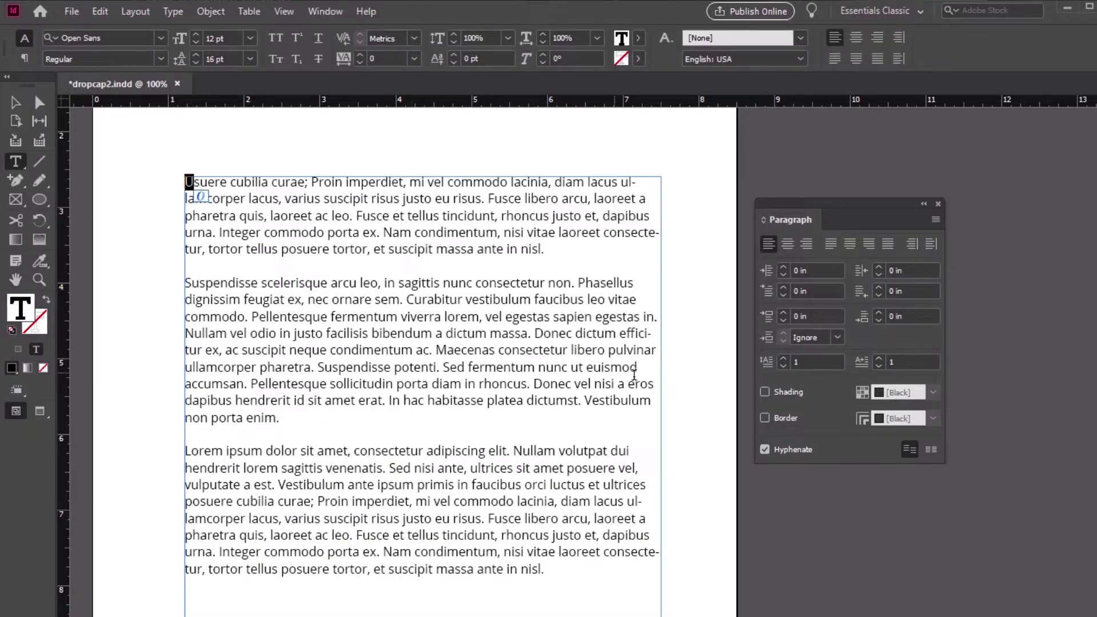
# Raise the drop cap's number of lines to 10
pyautogui.click(784, 358)
pyautogui.click(784, 359)
pyautogui.click(784, 358)
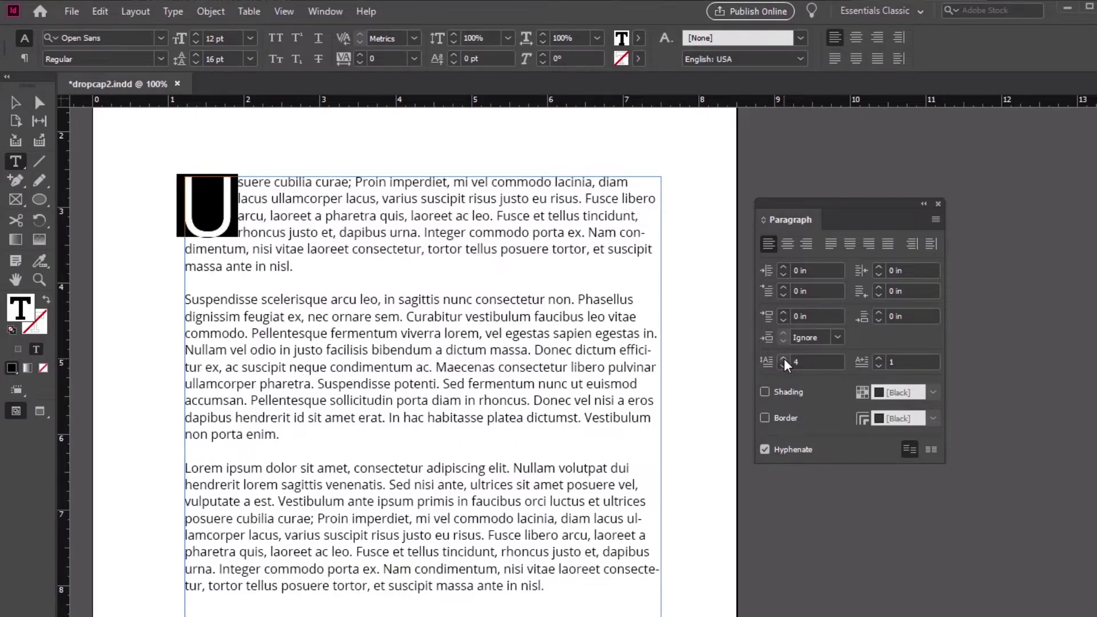
pyautogui.click(784, 359)
pyautogui.click(784, 358)
pyautogui.click(784, 359)
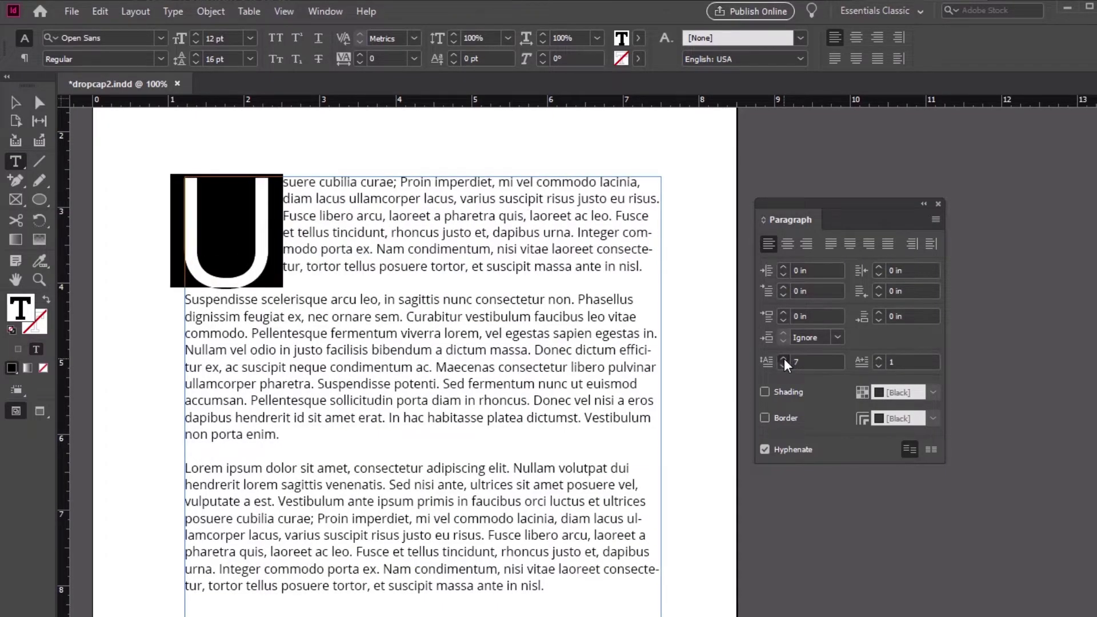
pyautogui.click(784, 358)
pyautogui.click(784, 359)
pyautogui.click(784, 358)
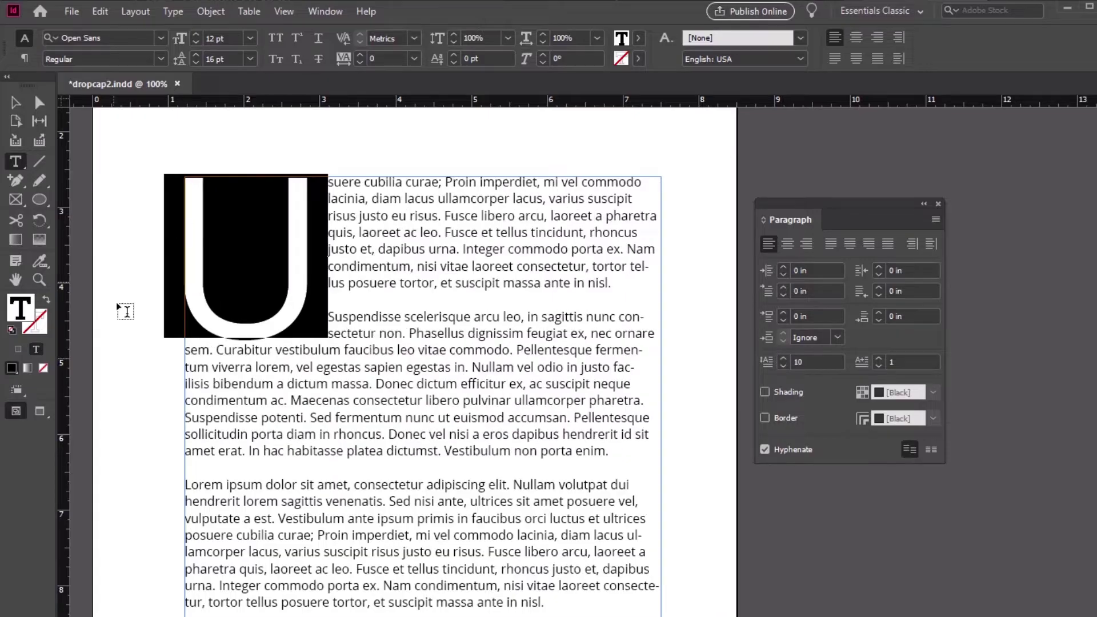
# Preview the drop cap, move the Paragraph panel aside and reselect the U
pyautogui.click(360, 261)
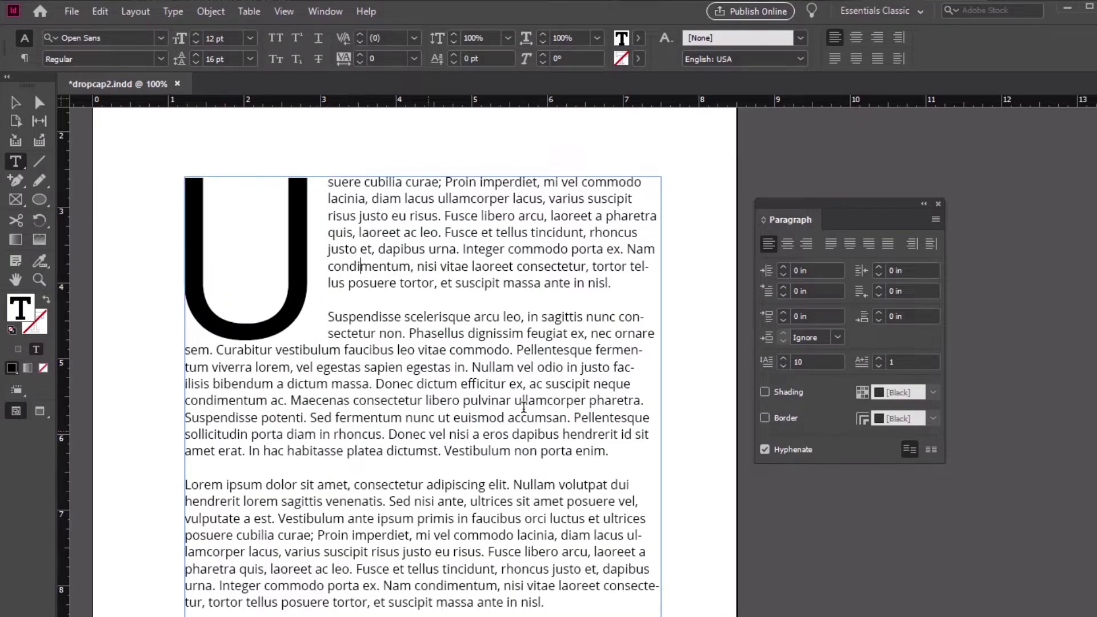
pyautogui.moveTo(838, 216); pyautogui.dragTo(782, 187)
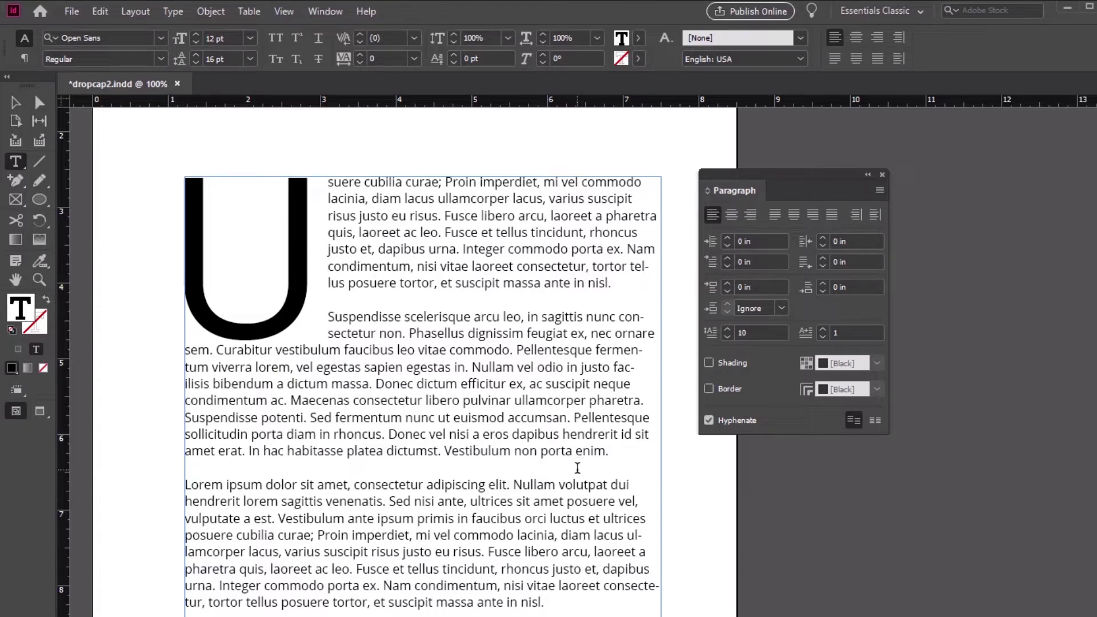
pyautogui.moveTo(309, 248); pyautogui.dragTo(221, 245)
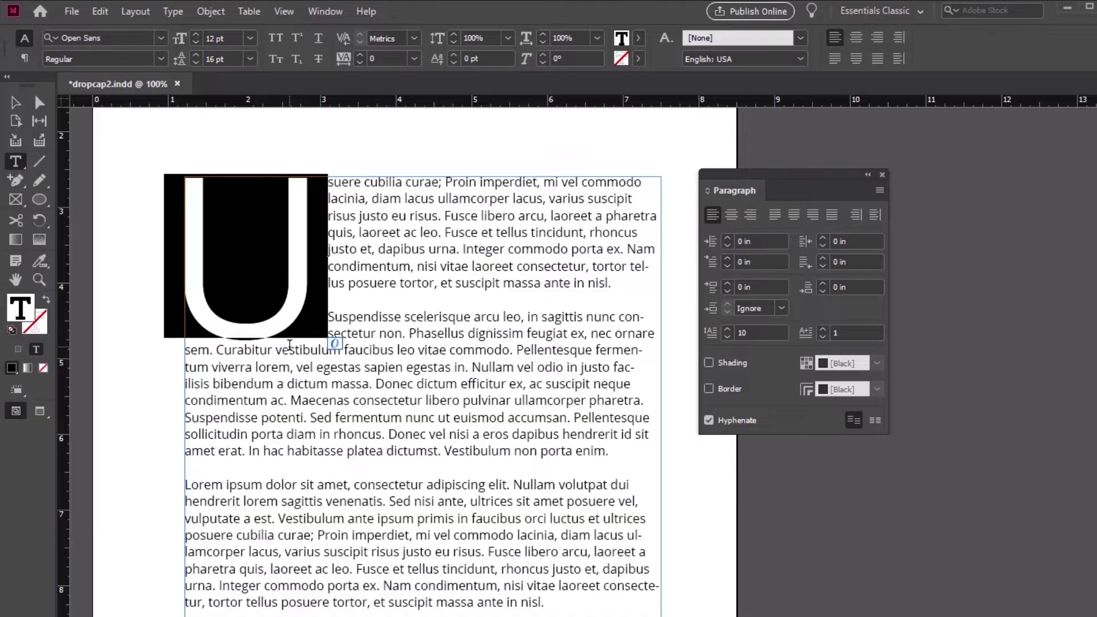
# Show the Character panel beside the Paragraph panel and set the U in Grantmouth Overlay Vol.2
pyautogui.click(329, 11)
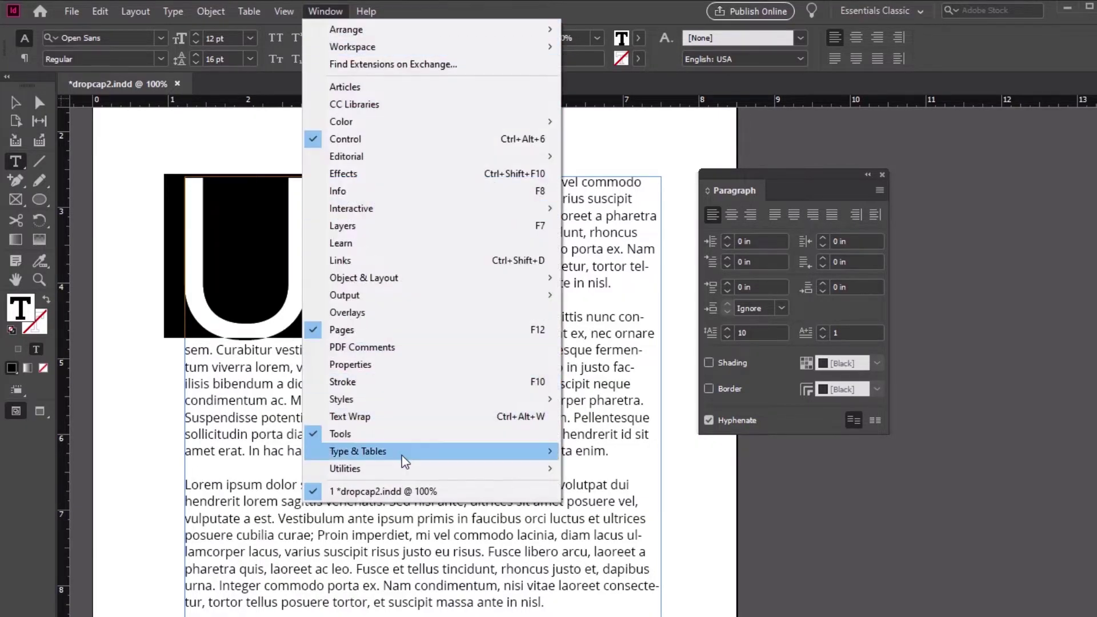
pyautogui.moveTo(414, 461)
pyautogui.click(663, 451)
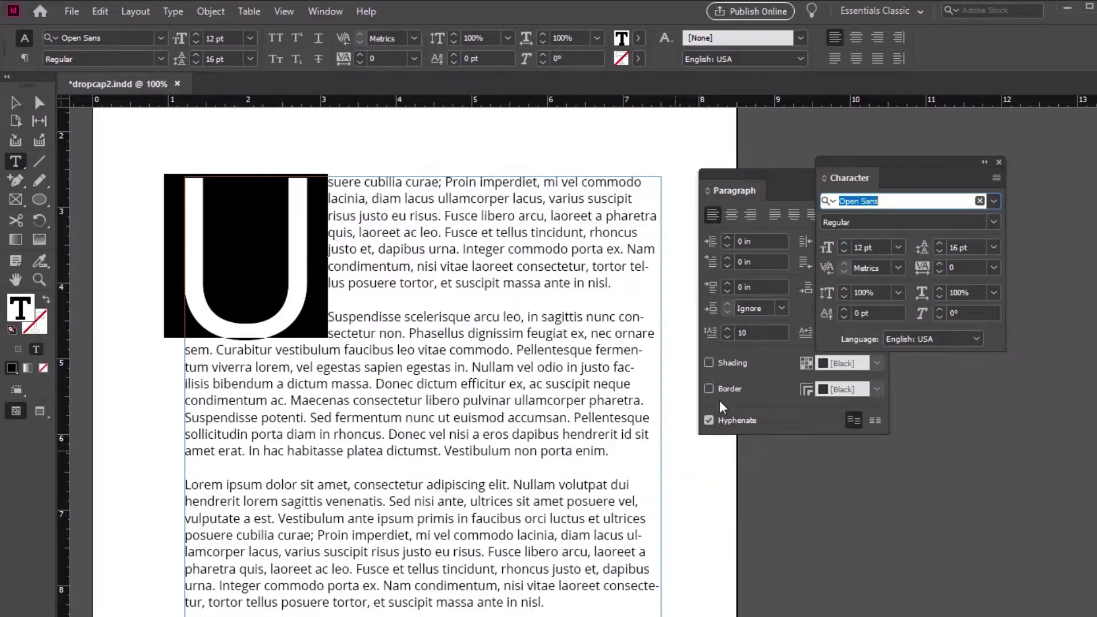
pyautogui.moveTo(917, 166); pyautogui.dragTo(680, 282)
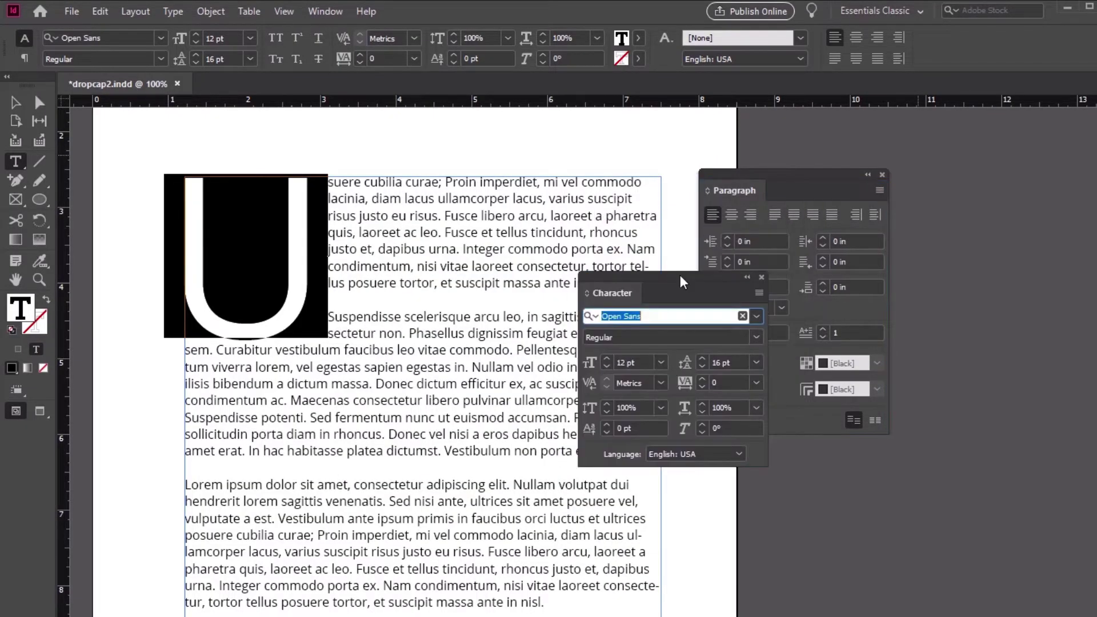
pyautogui.moveTo(783, 173); pyautogui.dragTo(954, 172)
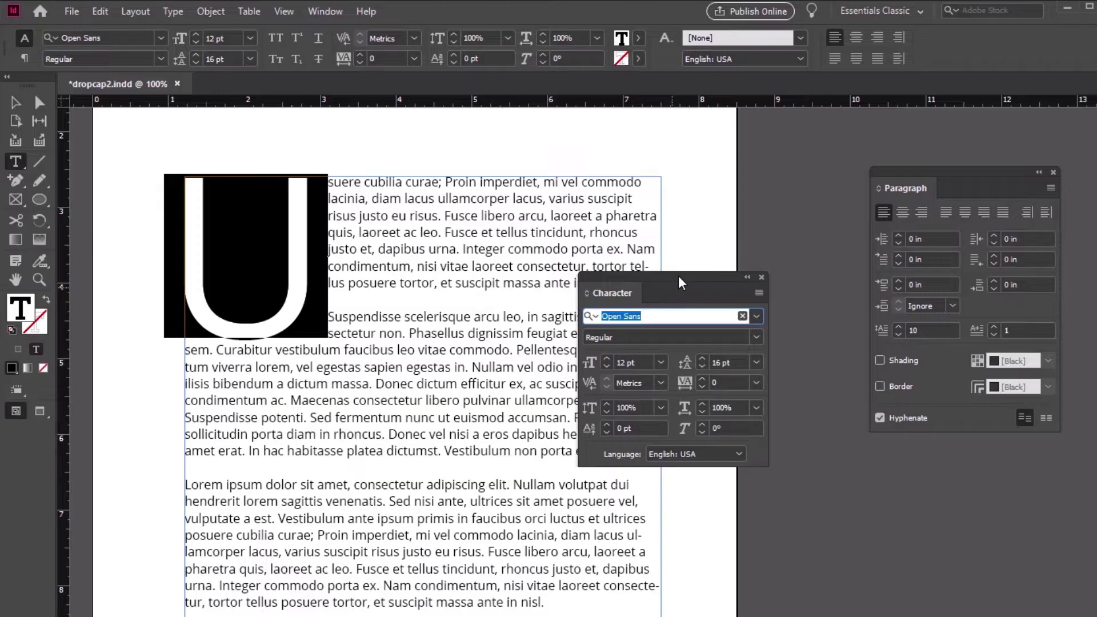
pyautogui.moveTo(684, 289); pyautogui.dragTo(760, 211)
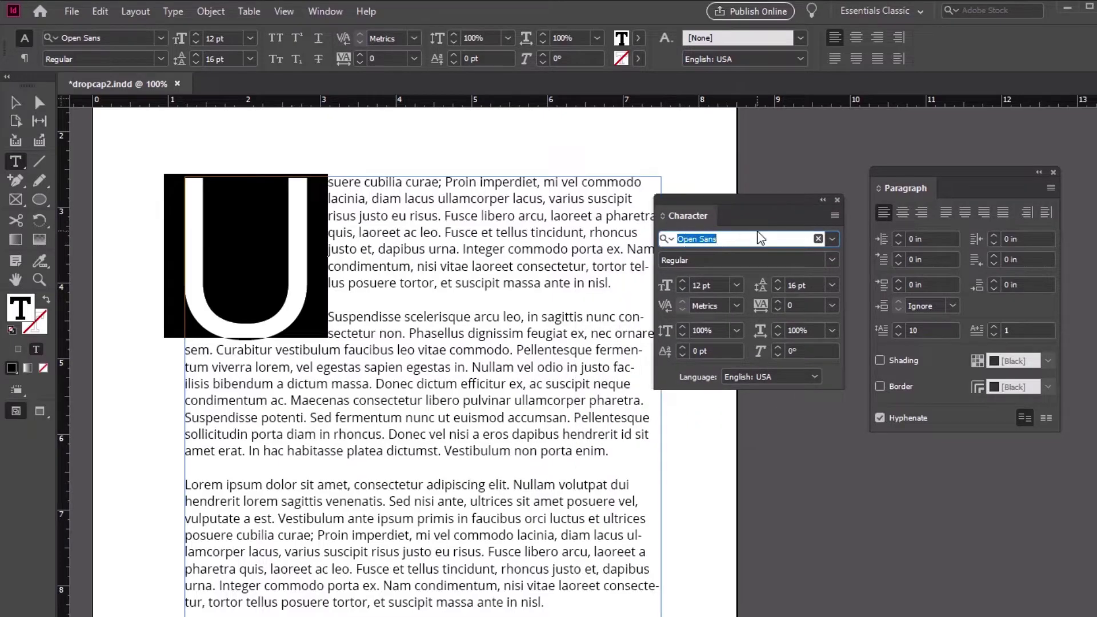
pyautogui.write('grant')
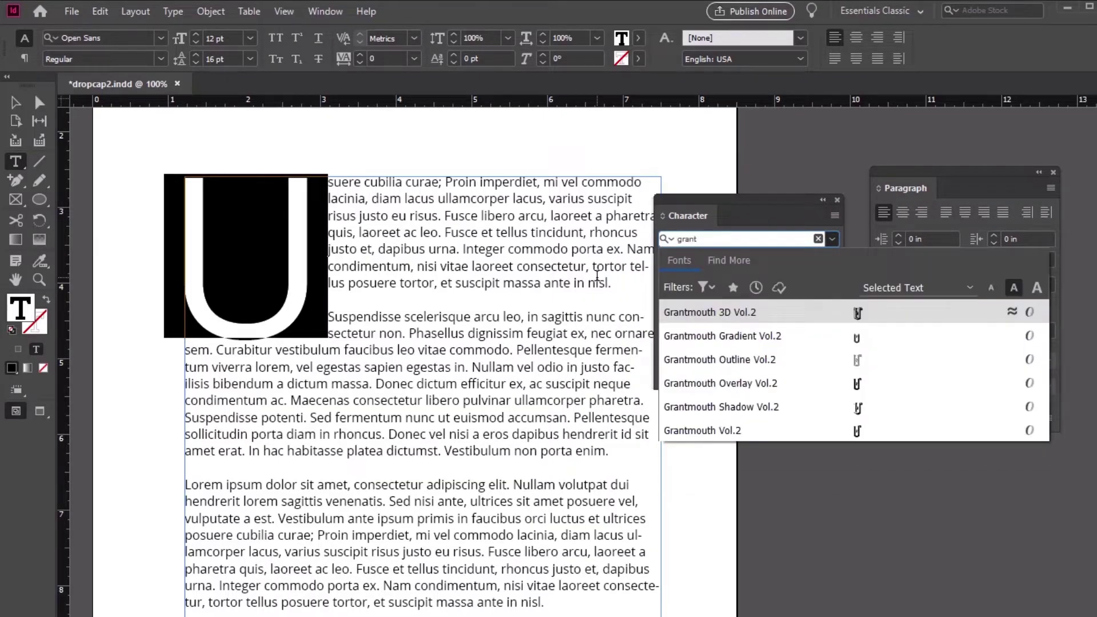
pyautogui.click(704, 384)
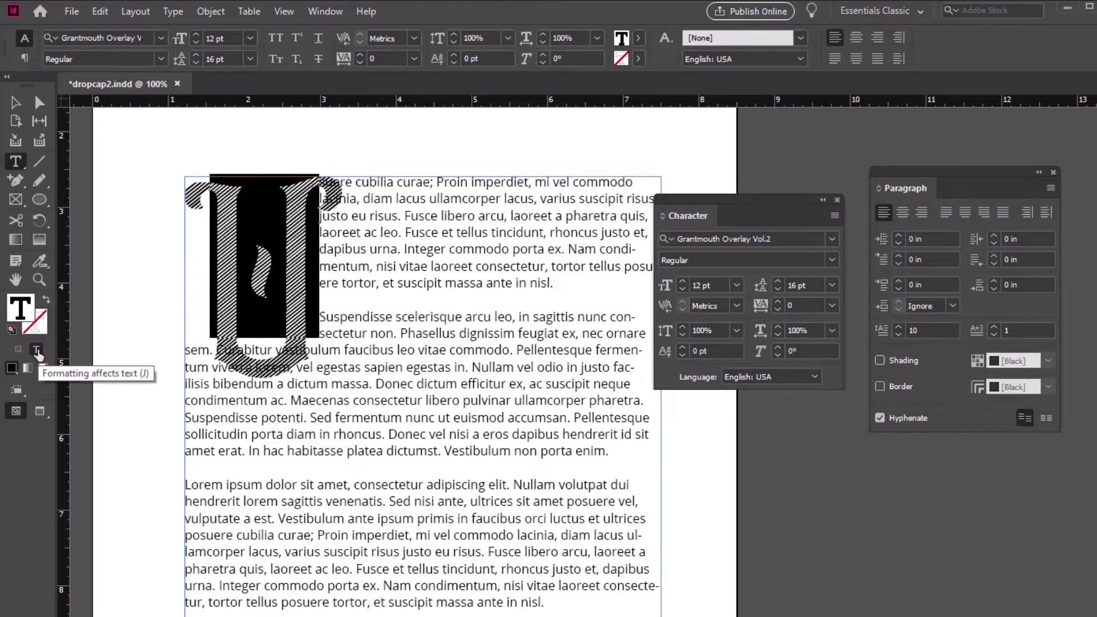
# Change the U's text fill to hex c3c95f in the Color Picker
pyautogui.doubleClick(24, 314)
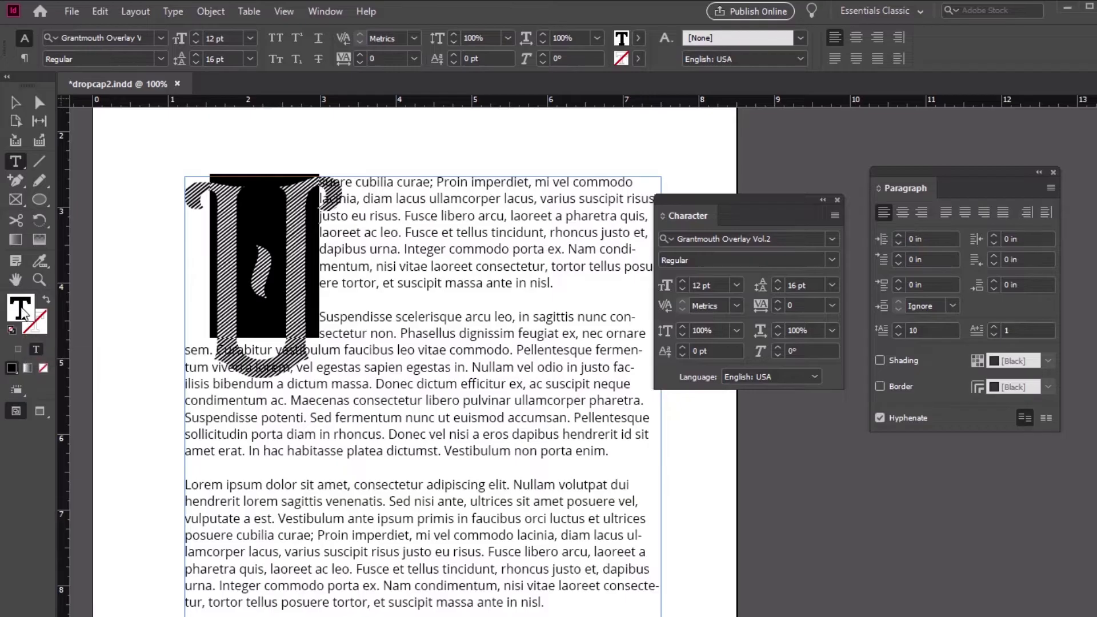
pyautogui.click(709, 468)
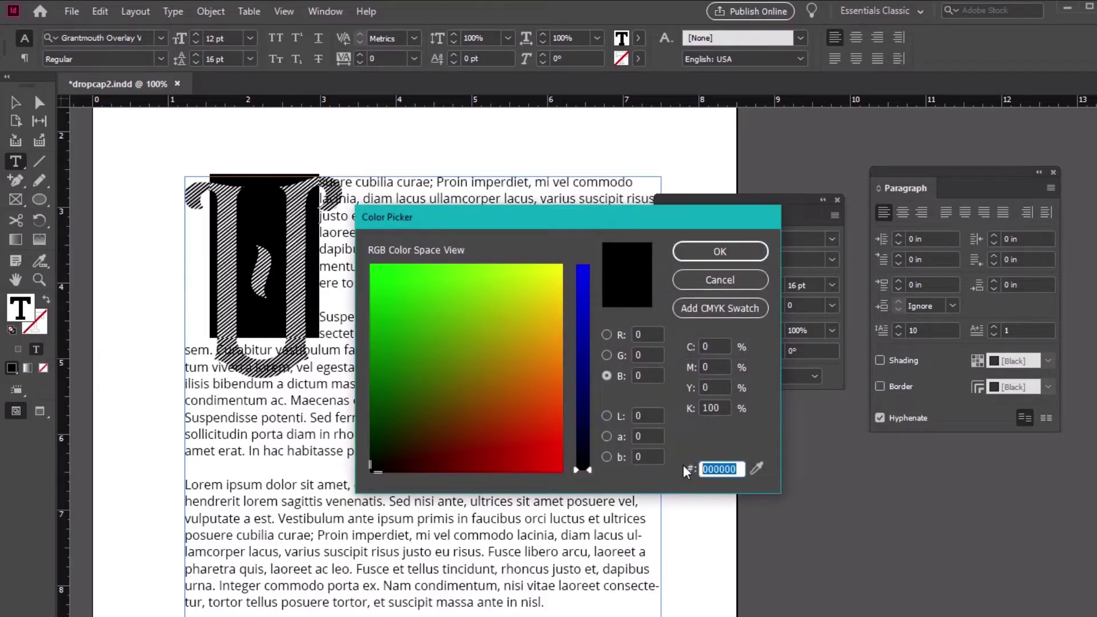
pyautogui.write('c3c95f')
pyautogui.click(724, 251)
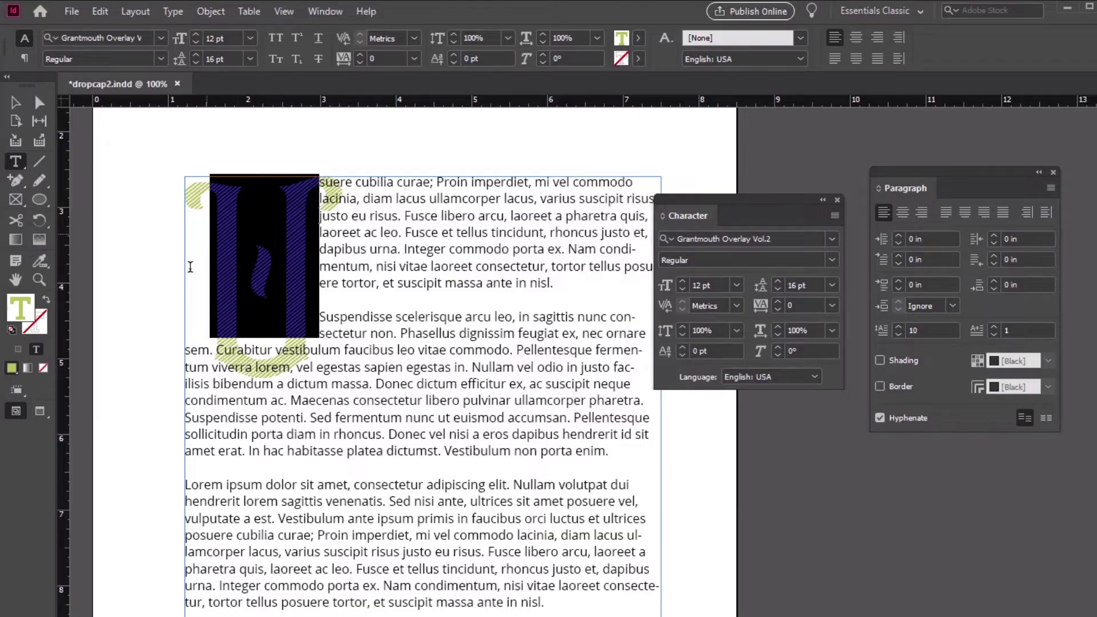
# Give the drop cap a 50 pt baseline shift, tracking 40 and 120% horizontal scale
pyautogui.moveTo(719, 216); pyautogui.dragTo(661, 216)
pyautogui.tripleClick(662, 350)
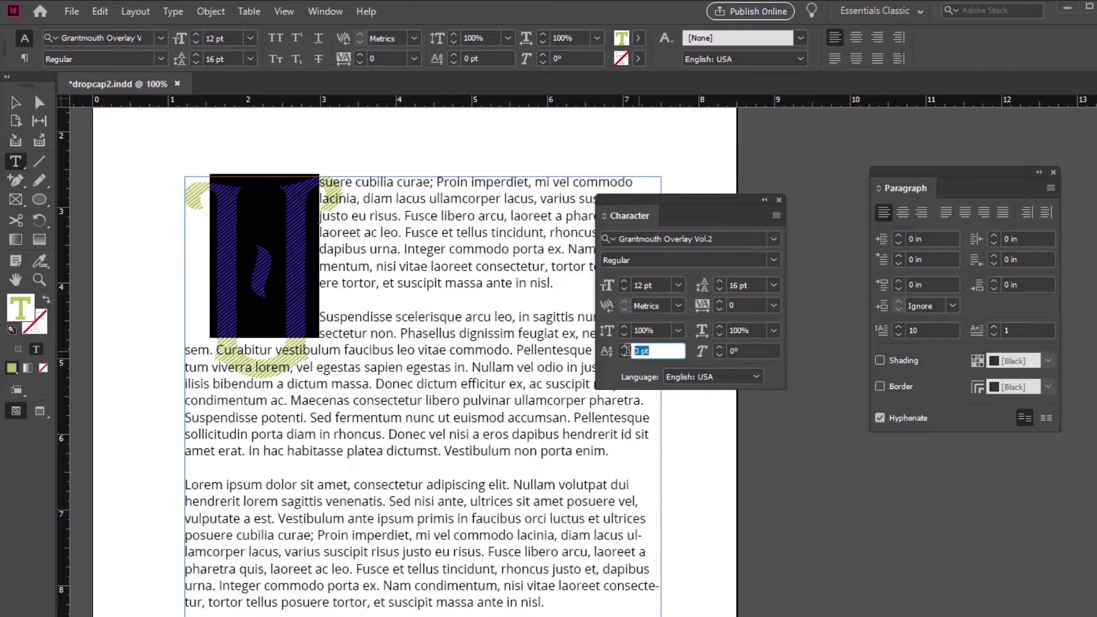
pyautogui.write('50')
pyautogui.press('Return')
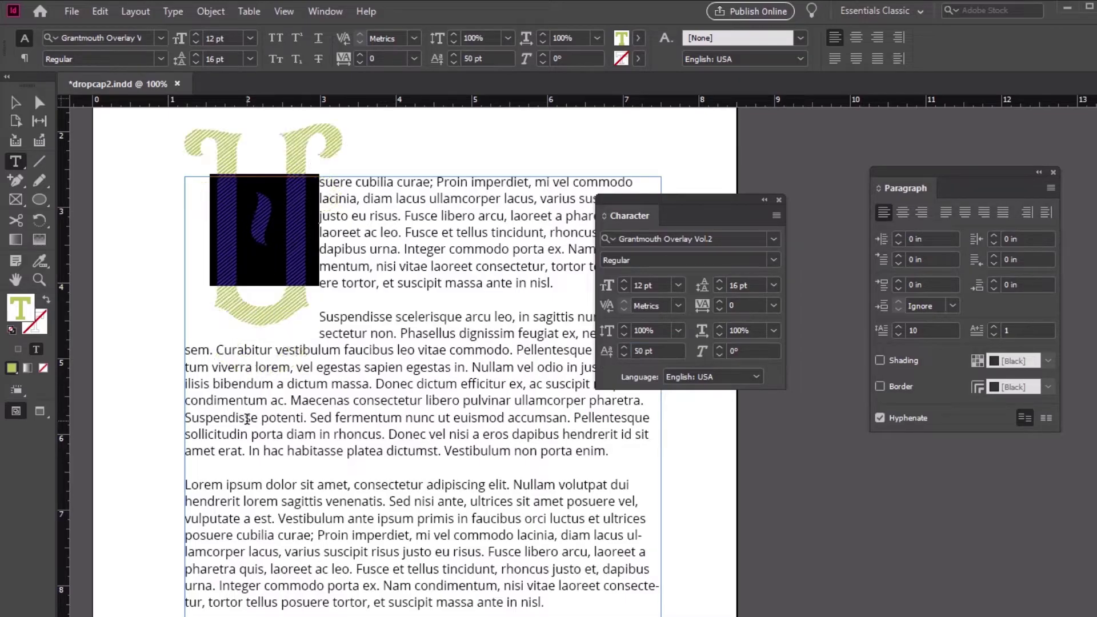
pyautogui.click(746, 303)
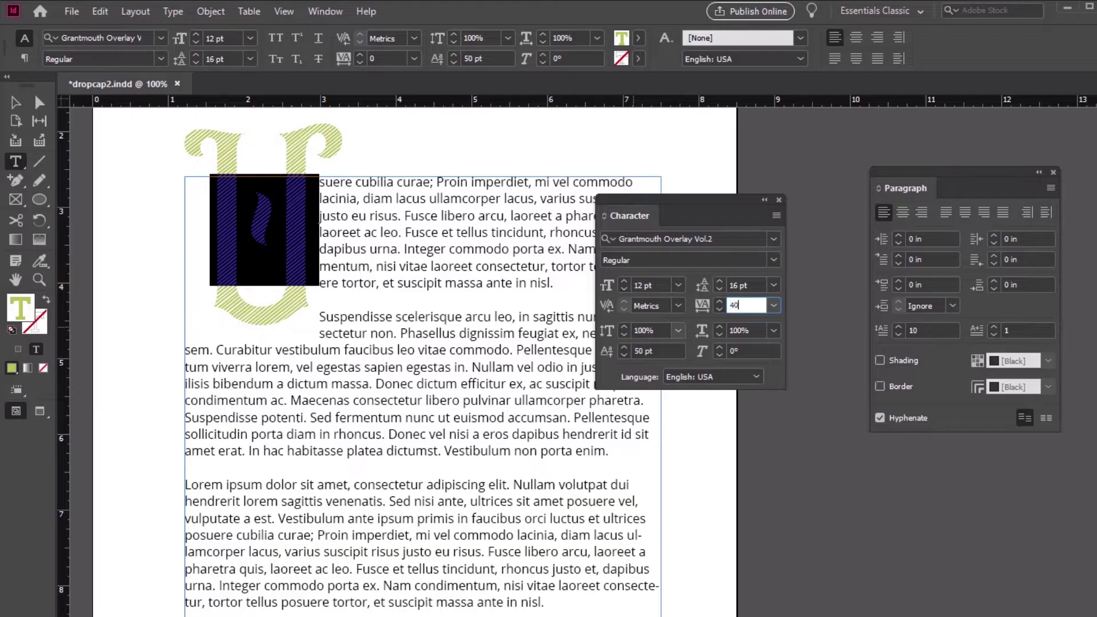
pyautogui.press('Return')
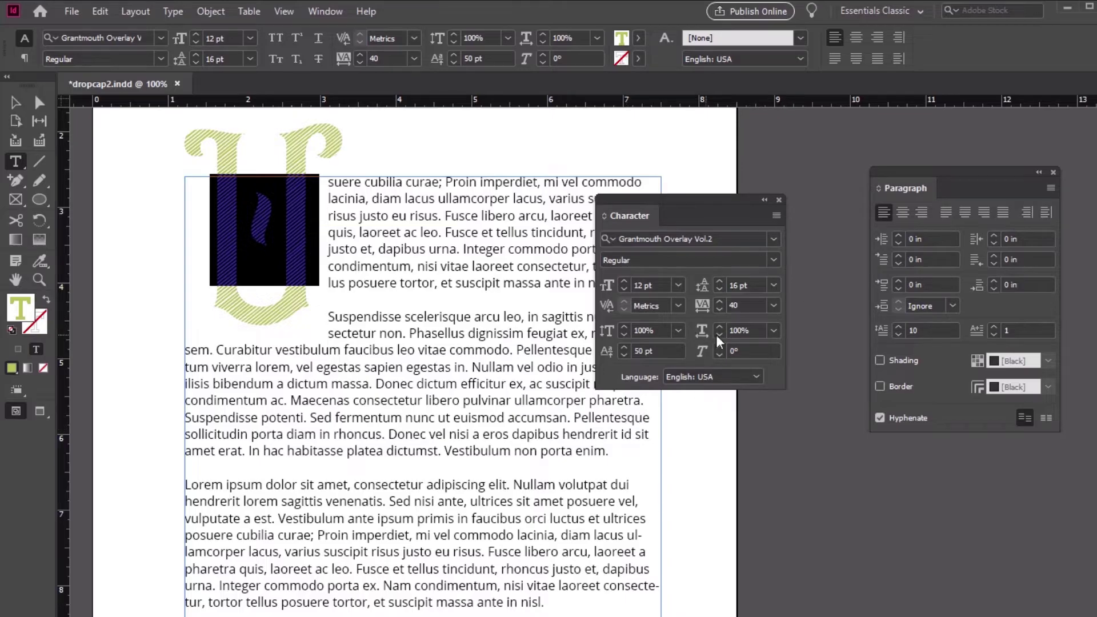
pyautogui.click(734, 327)
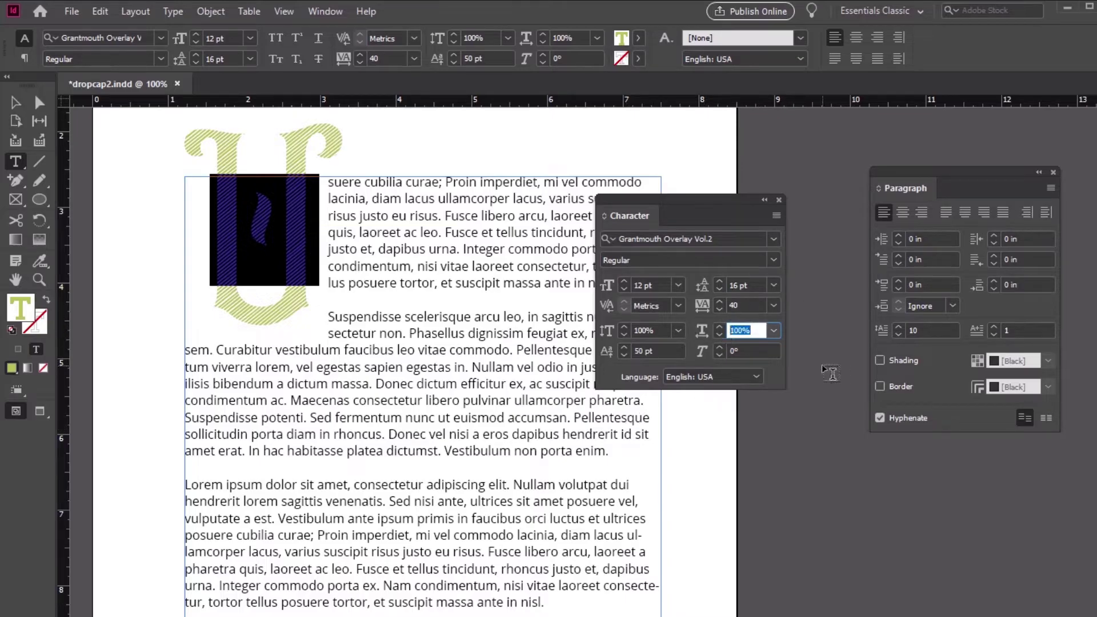
pyautogui.write('12')
pyautogui.press('Return')
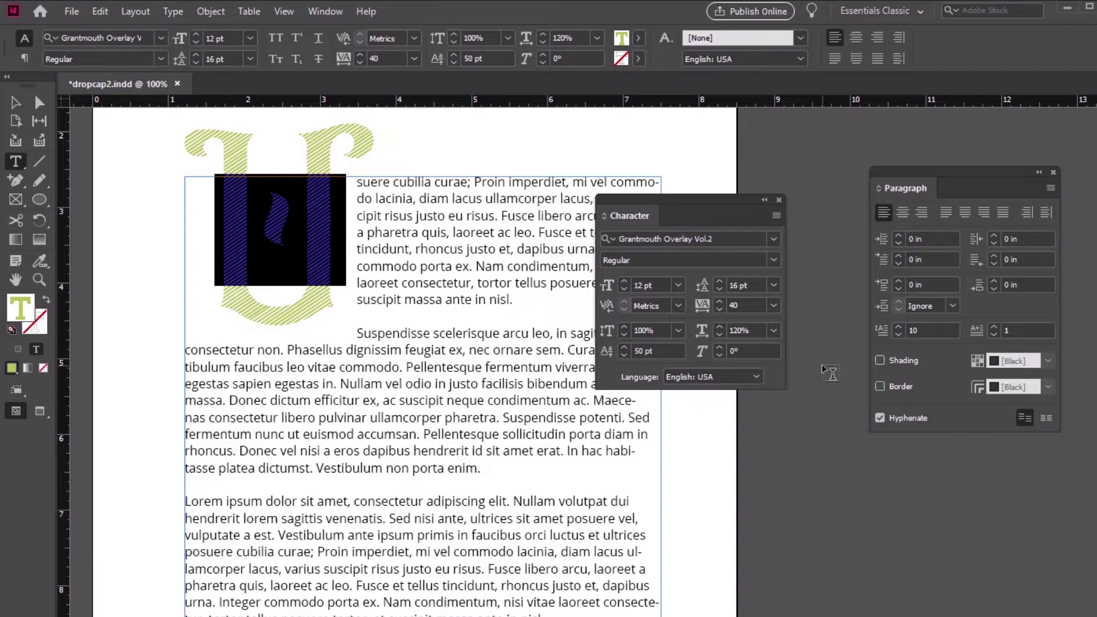
pyautogui.scroll(-3, 395, 276)
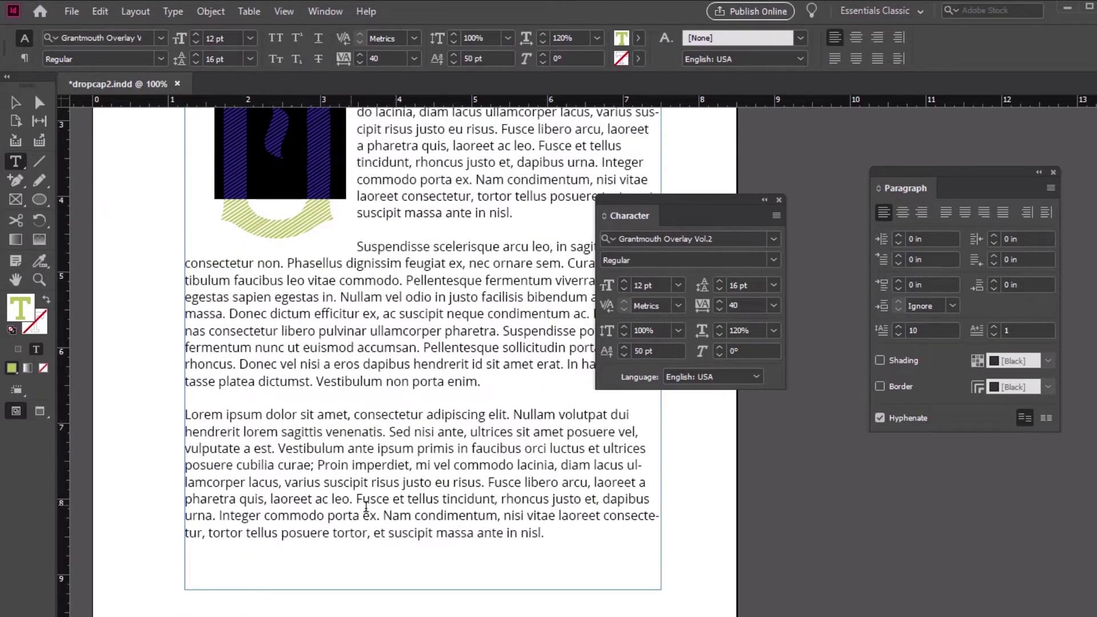
# Select the second and third paragraphs and set their left indent to 0.5 in
pyautogui.moveTo(686, 207); pyautogui.dragTo(792, 459)
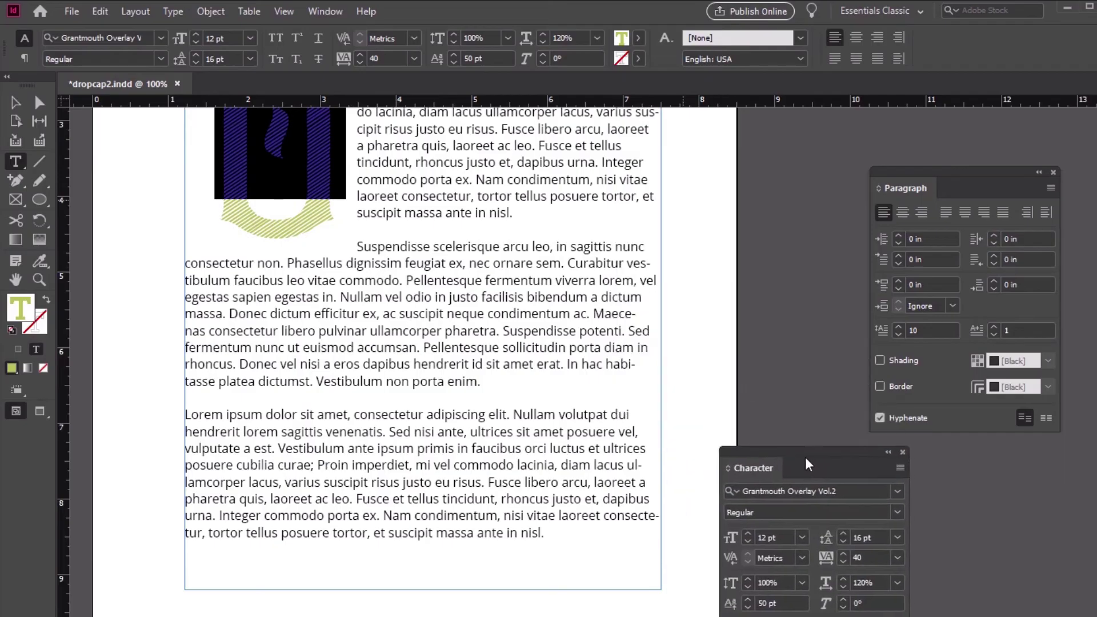
pyautogui.moveTo(582, 542); pyautogui.dragTo(354, 247)
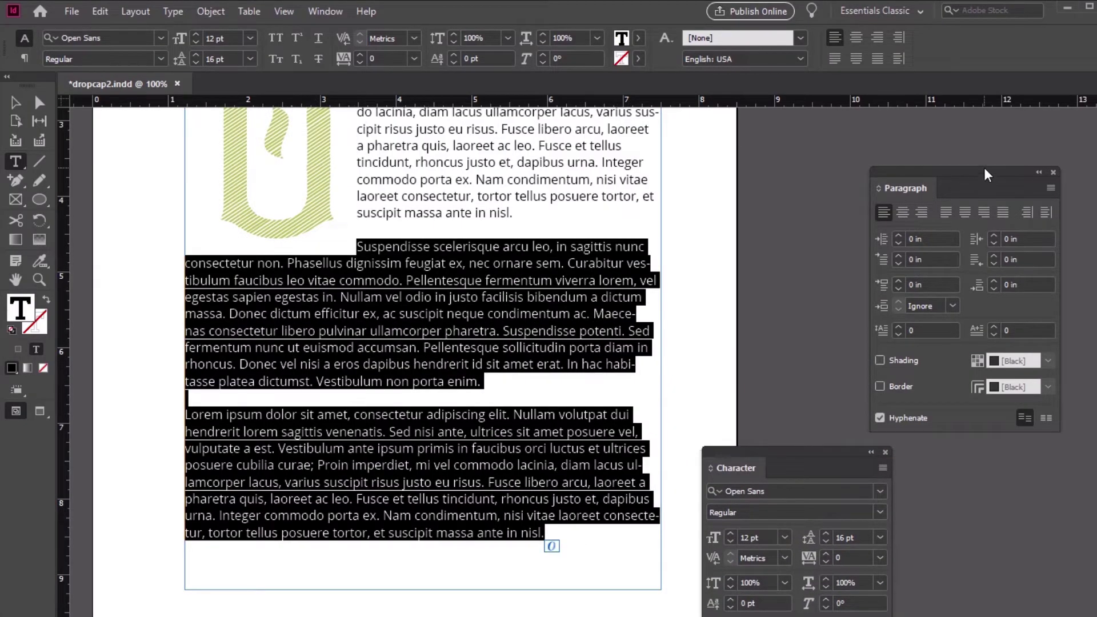
pyautogui.moveTo(984, 171); pyautogui.dragTo(806, 132)
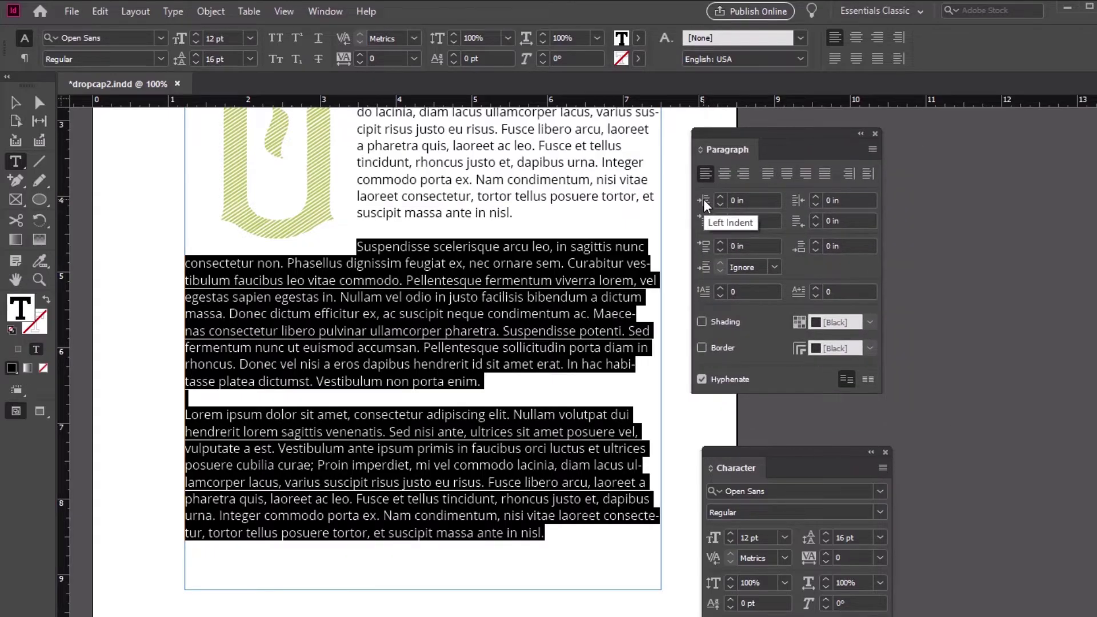
pyautogui.click(721, 196)
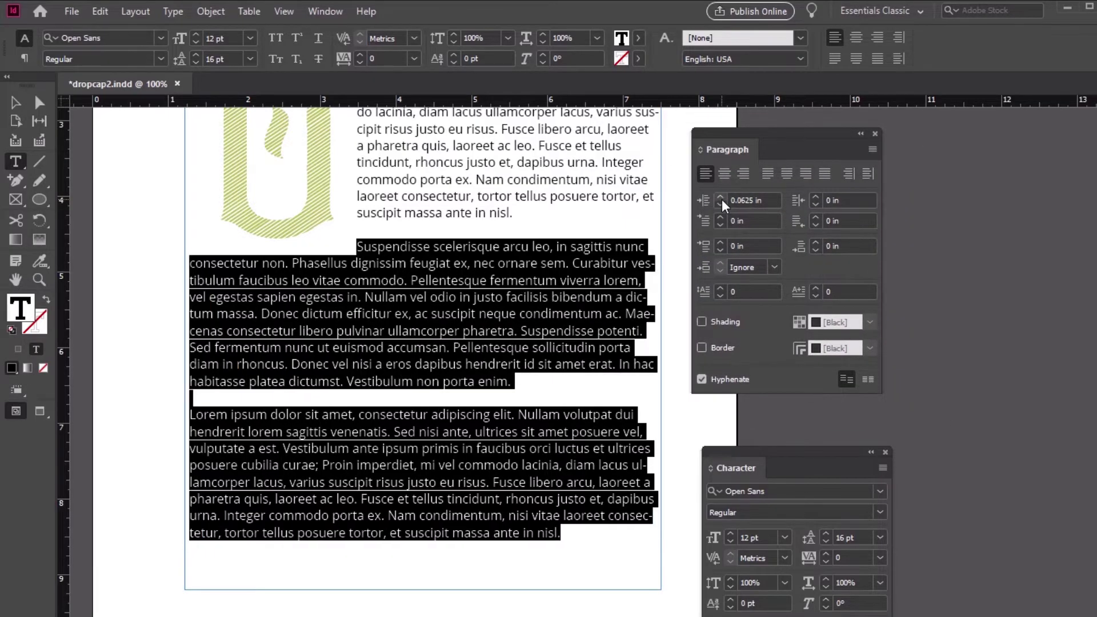
pyautogui.click(766, 203)
pyautogui.write('0.')
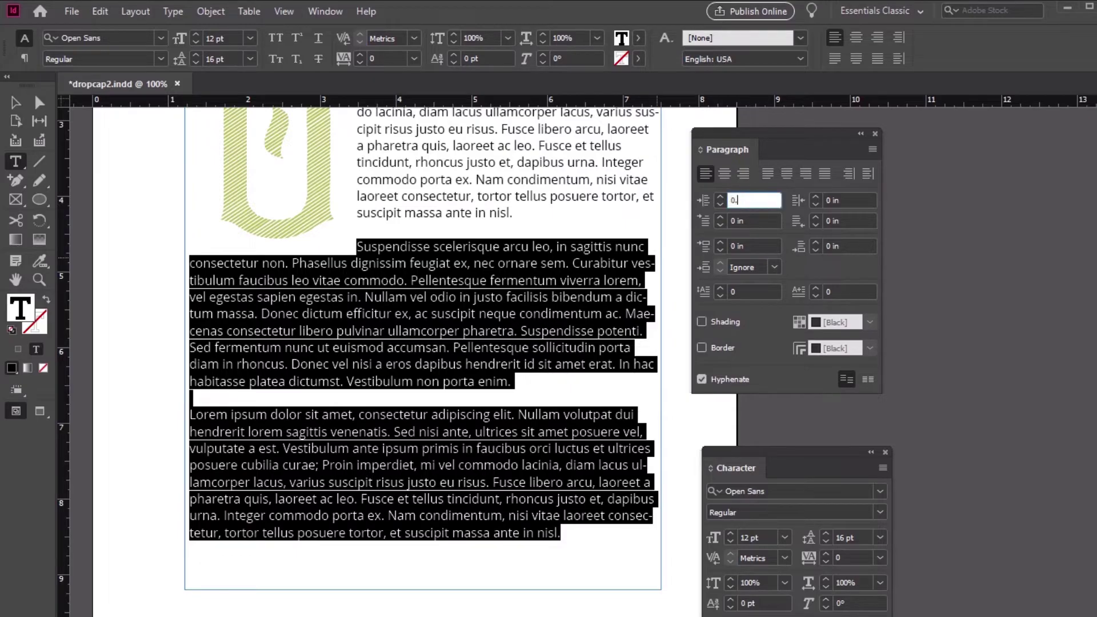
pyautogui.write('5')
pyautogui.press('Return')
pyautogui.click(537, 276)
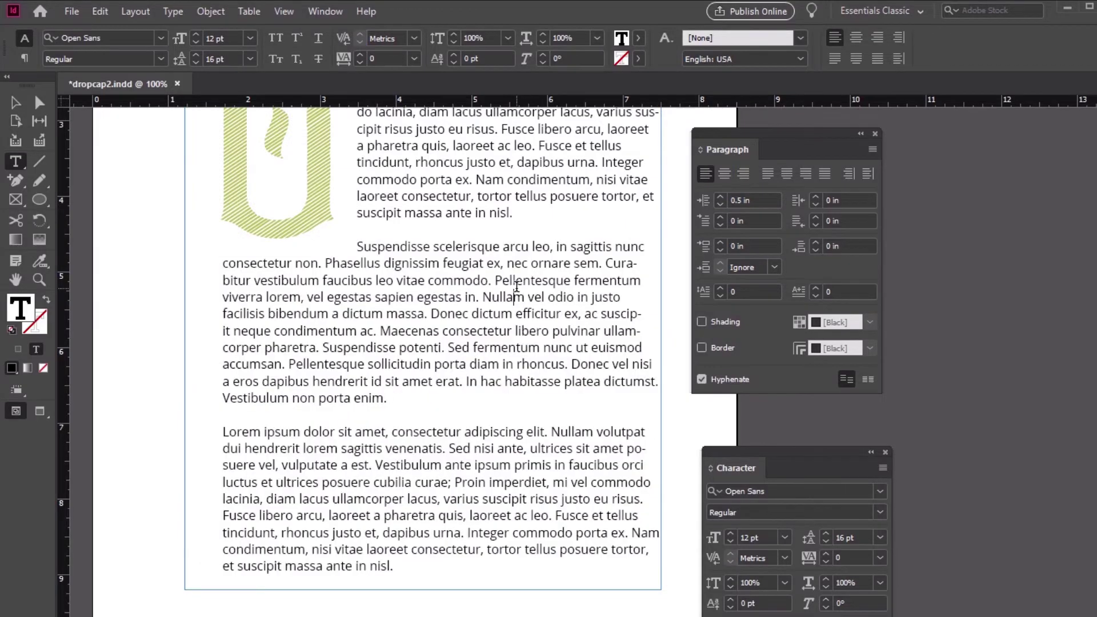
pyautogui.press('Escape')
pyautogui.scroll(3, 316, 357)
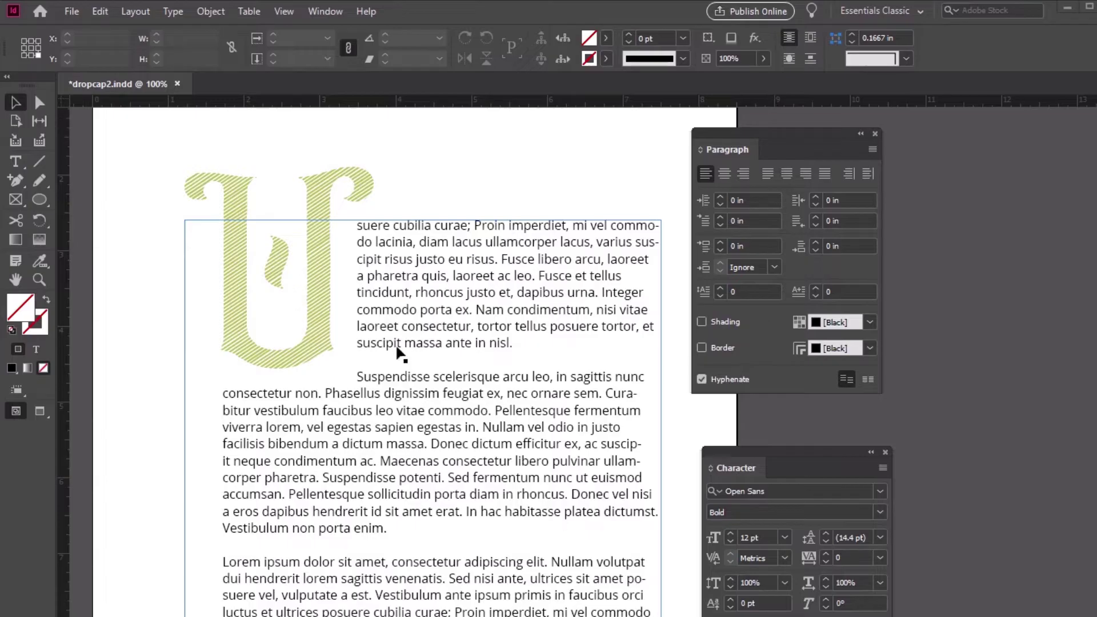
# Place rose image 21 in a frame drawn over the drop cap U
pyautogui.click(74, 11)
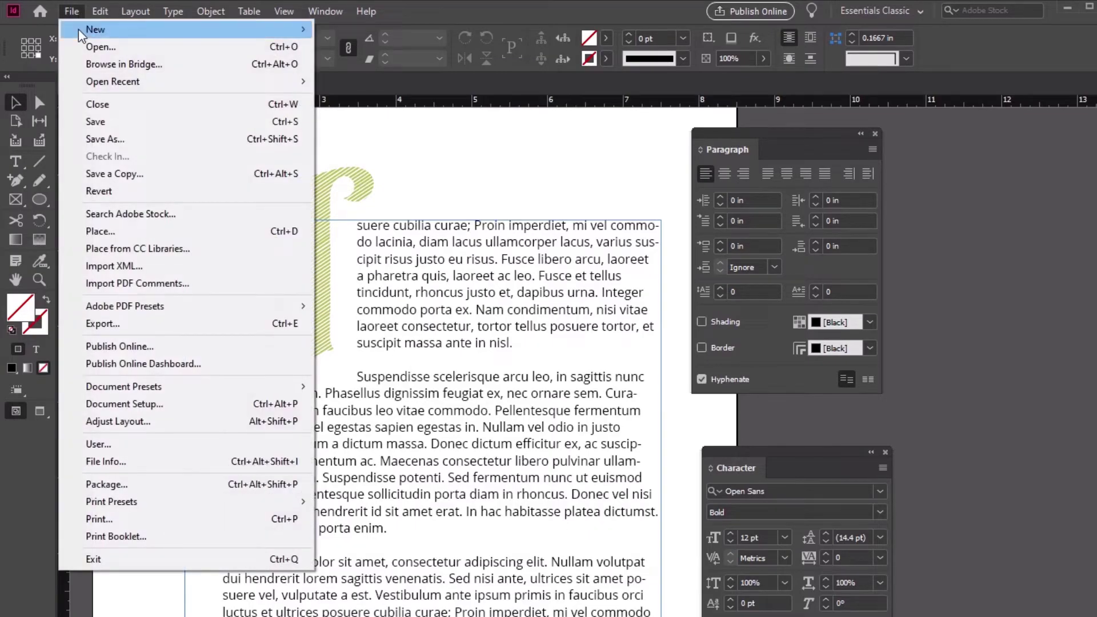
pyautogui.click(133, 231)
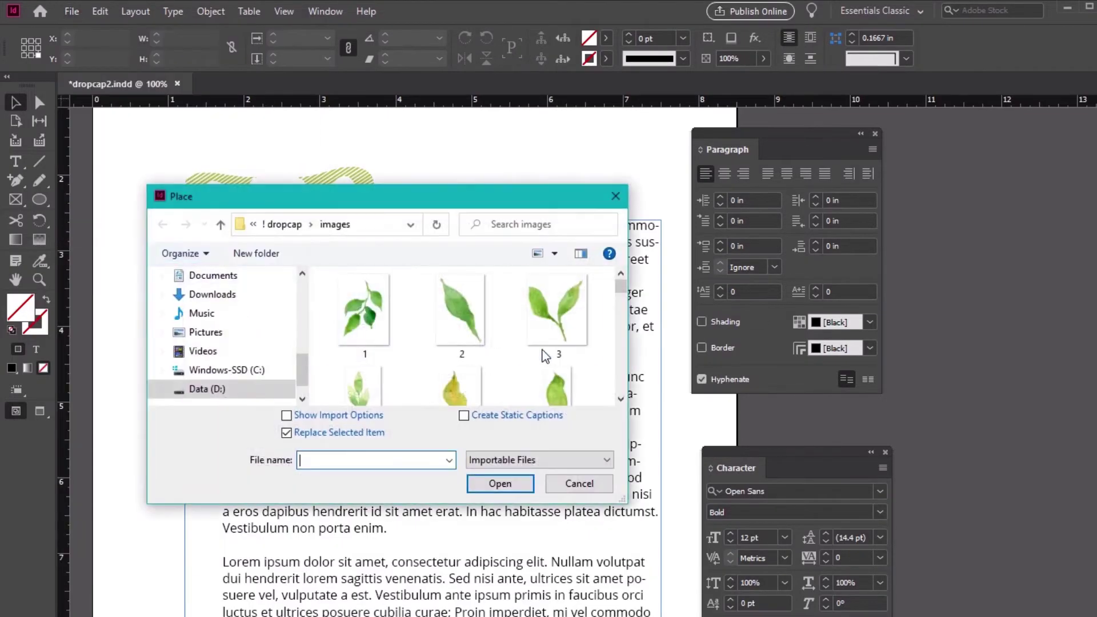
pyautogui.scroll(-3, 571, 352)
pyautogui.scroll(-3, 571, 352)
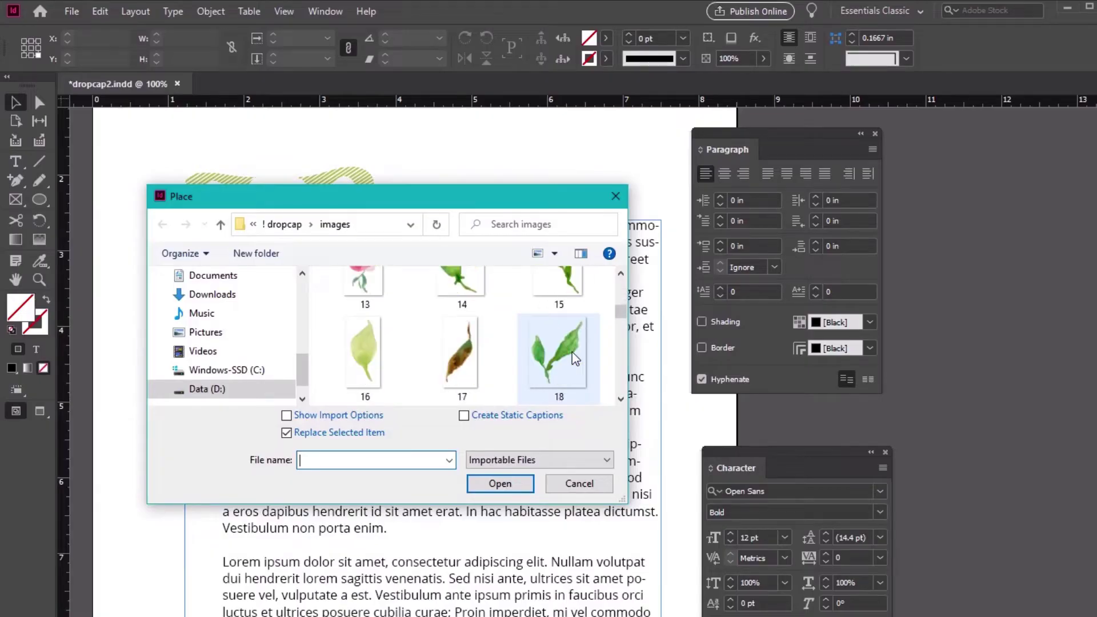
pyautogui.click(564, 370)
pyautogui.click(500, 484)
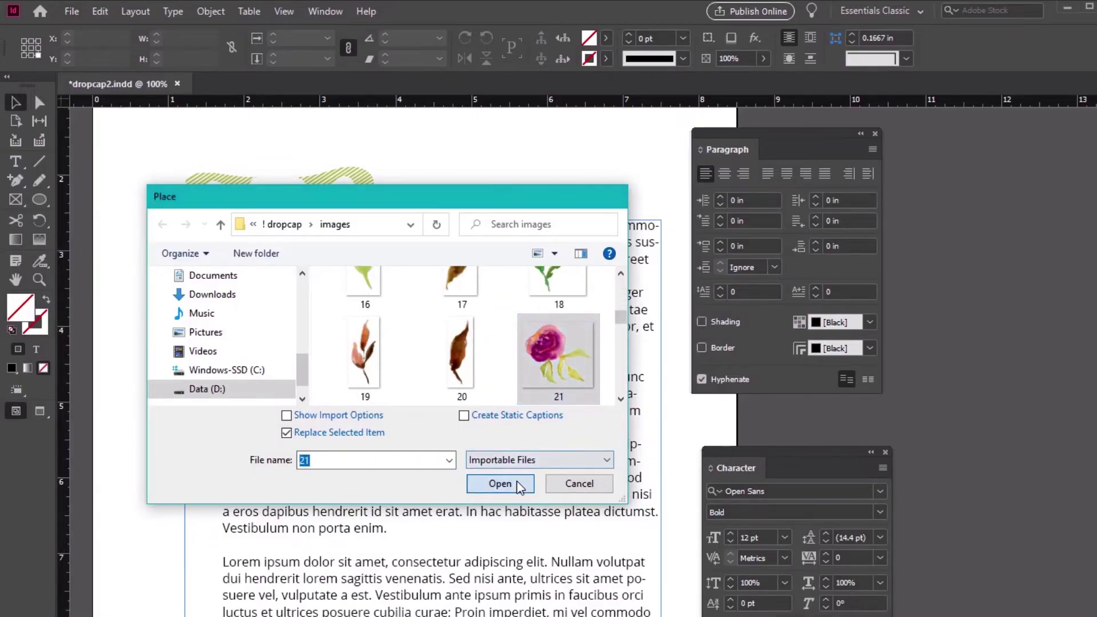
pyautogui.moveTo(134, 220); pyautogui.dragTo(388, 456)
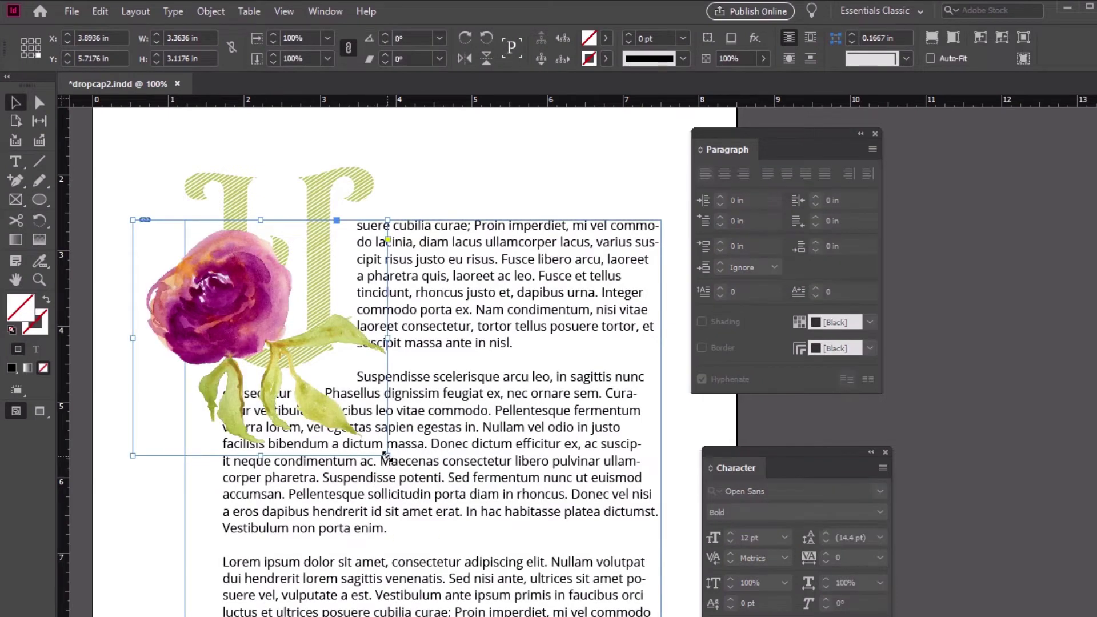
# Shrink and crop the rose against the U's left side, and nudge the leaf sprig right
pyautogui.moveTo(386, 453); pyautogui.dragTo(293, 376)
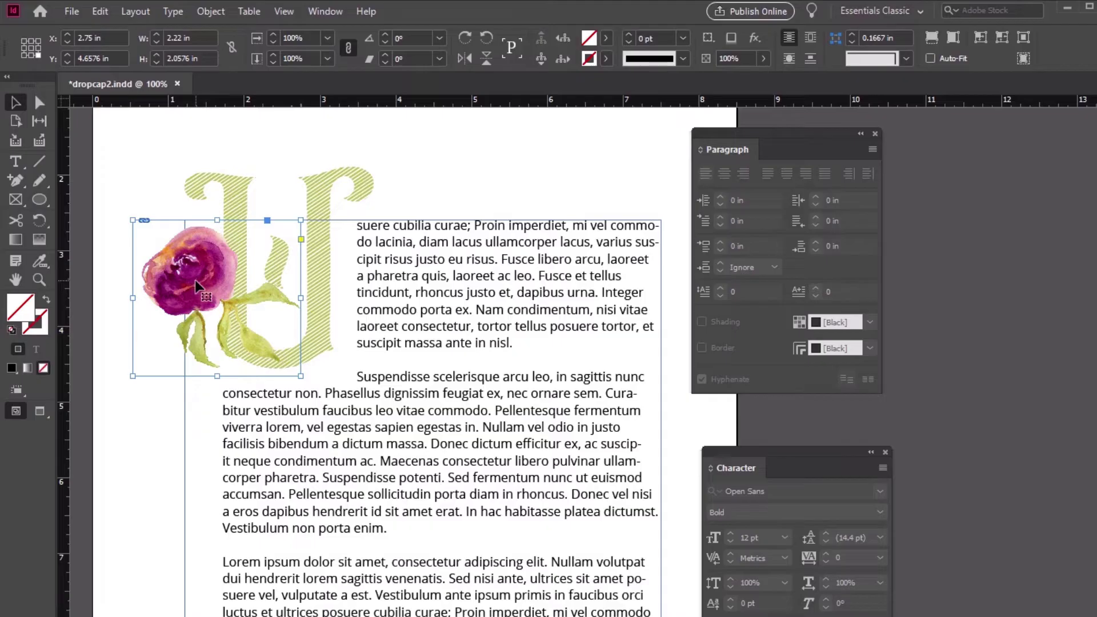
pyautogui.moveTo(195, 280); pyautogui.dragTo(192, 256)
pyautogui.moveTo(294, 271); pyautogui.dragTo(192, 253)
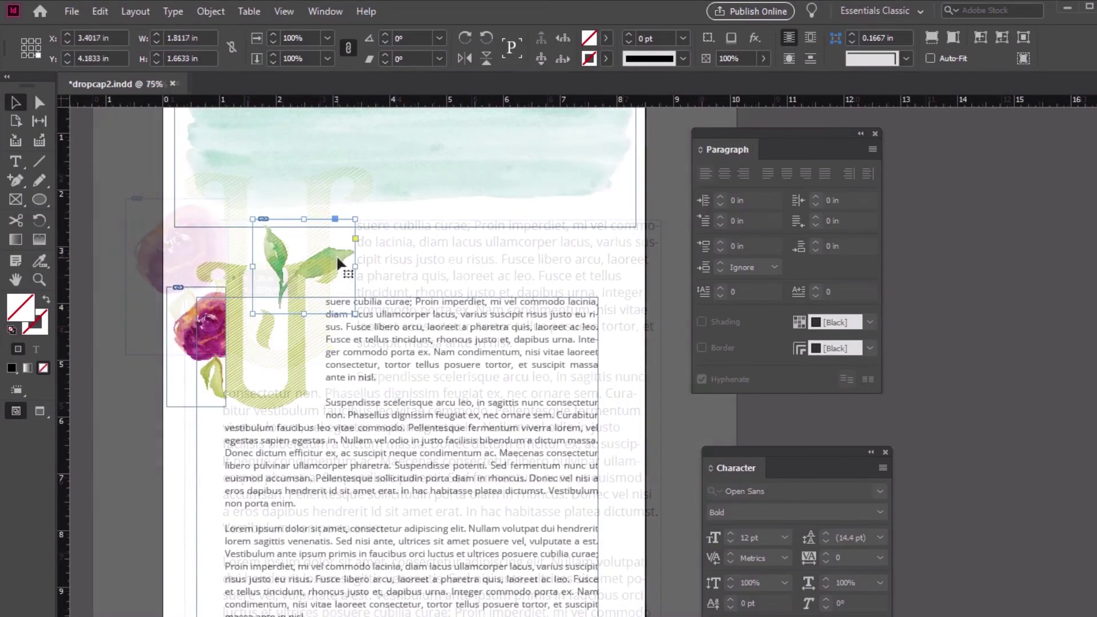
pyautogui.moveTo(336, 255); pyautogui.dragTo(348, 257)
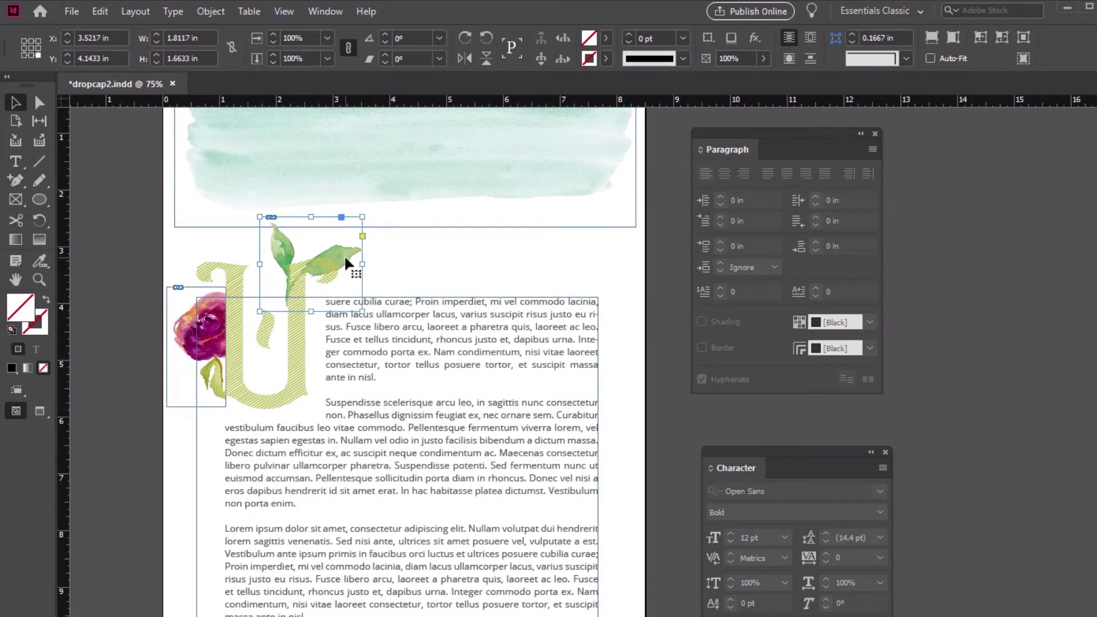
pyautogui.click(402, 255)
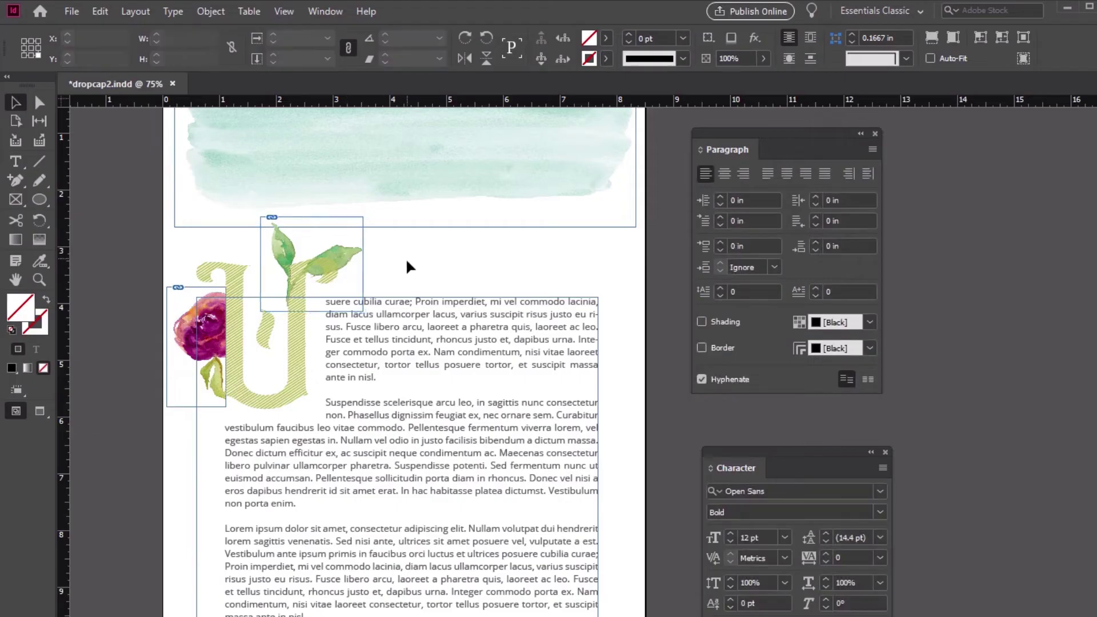
# Turn on Overprint Preview, zoom to 100% and pan across the finished floral drop cap
pyautogui.click(290, 17)
pyautogui.click(301, 24)
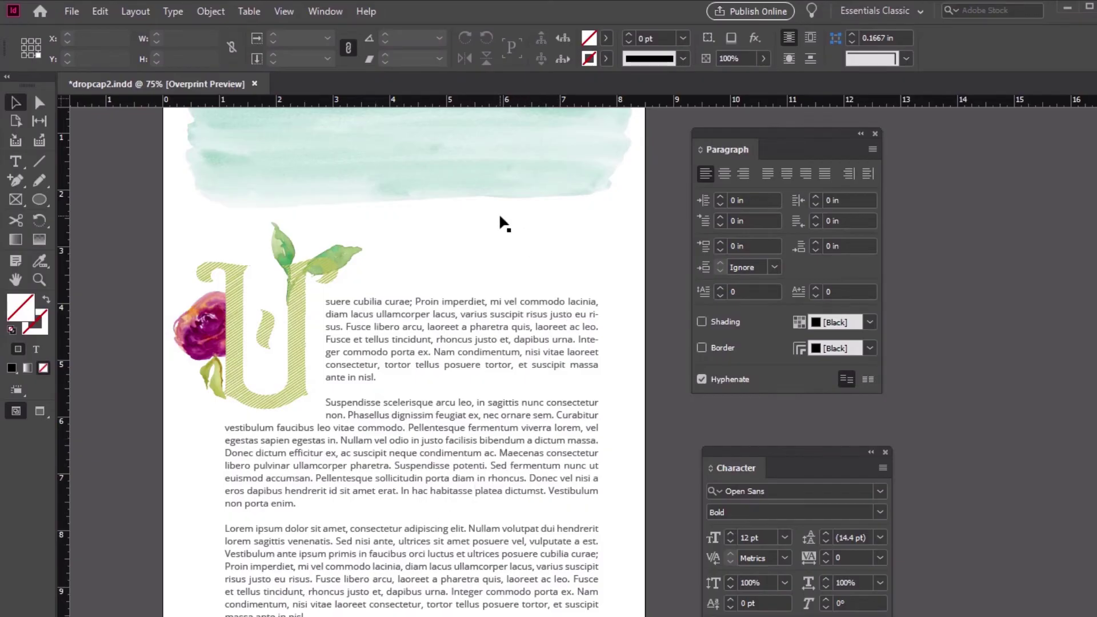
pyautogui.press('h')
pyautogui.moveTo(486, 408); pyautogui.dragTo(470, 359)
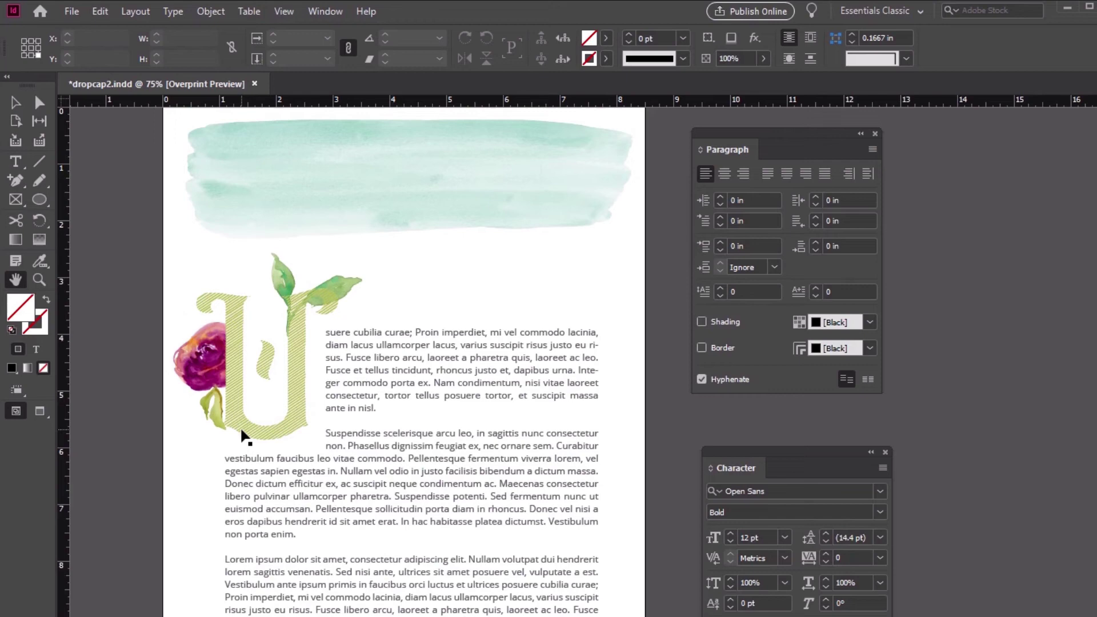
pyautogui.hotkey('ctrl', '=')
pyautogui.moveTo(239, 428); pyautogui.dragTo(340, 377)
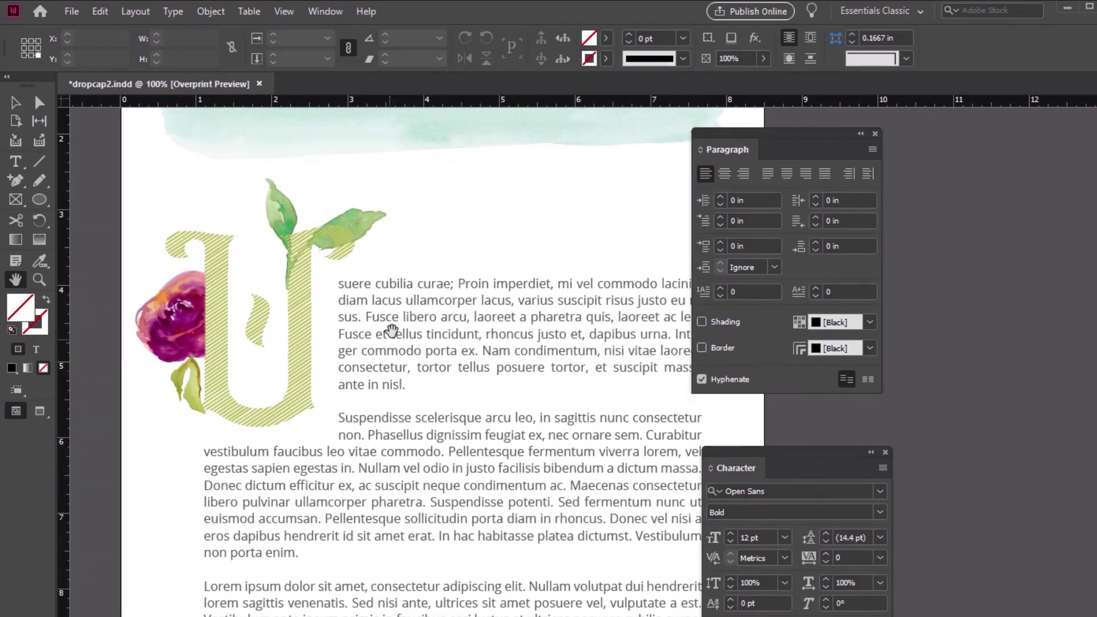
pyautogui.moveTo(467, 327); pyautogui.dragTo(440, 385)
# Scroll down through the Envato Elements 'monogram fonts' results
pyautogui.scroll(-2, 458, 400)
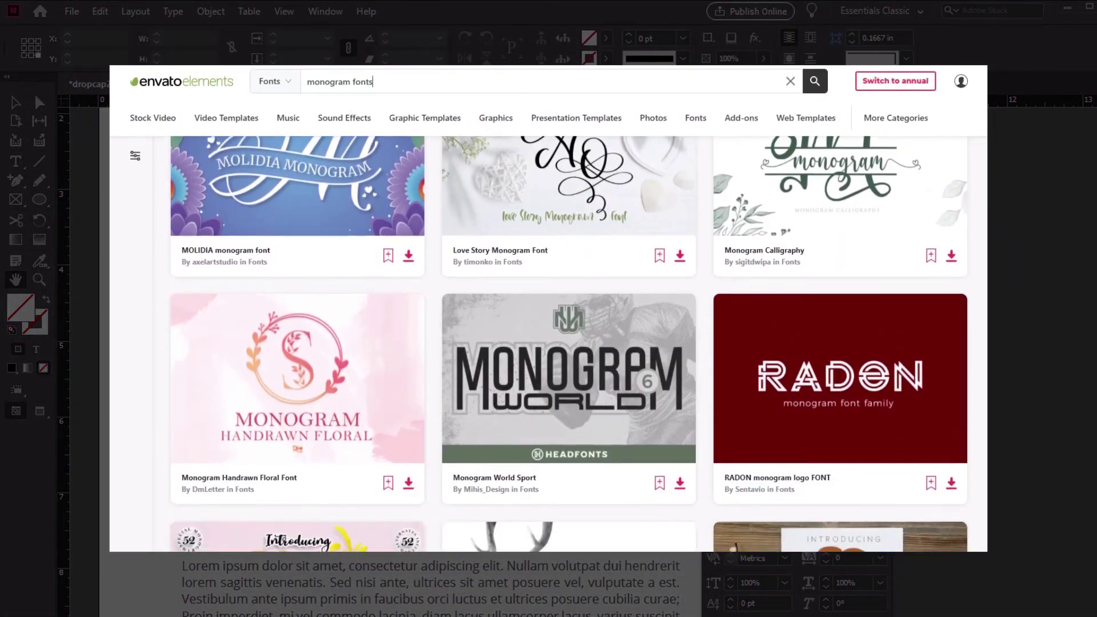
pyautogui.scroll(-5, 568, 343)
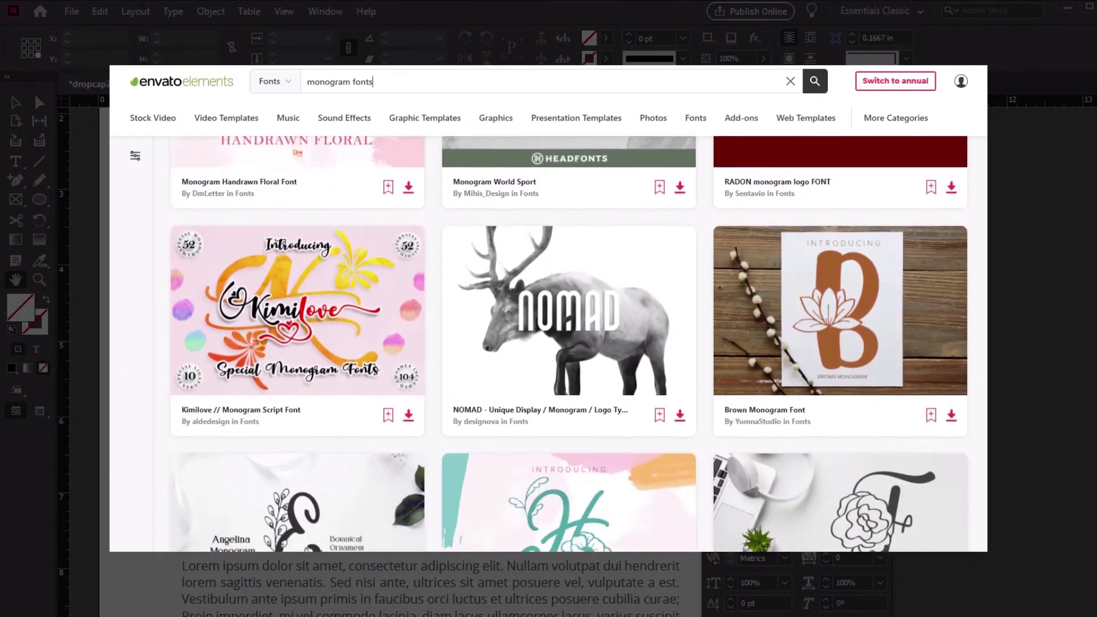
pyautogui.scroll(-3, 569, 343)
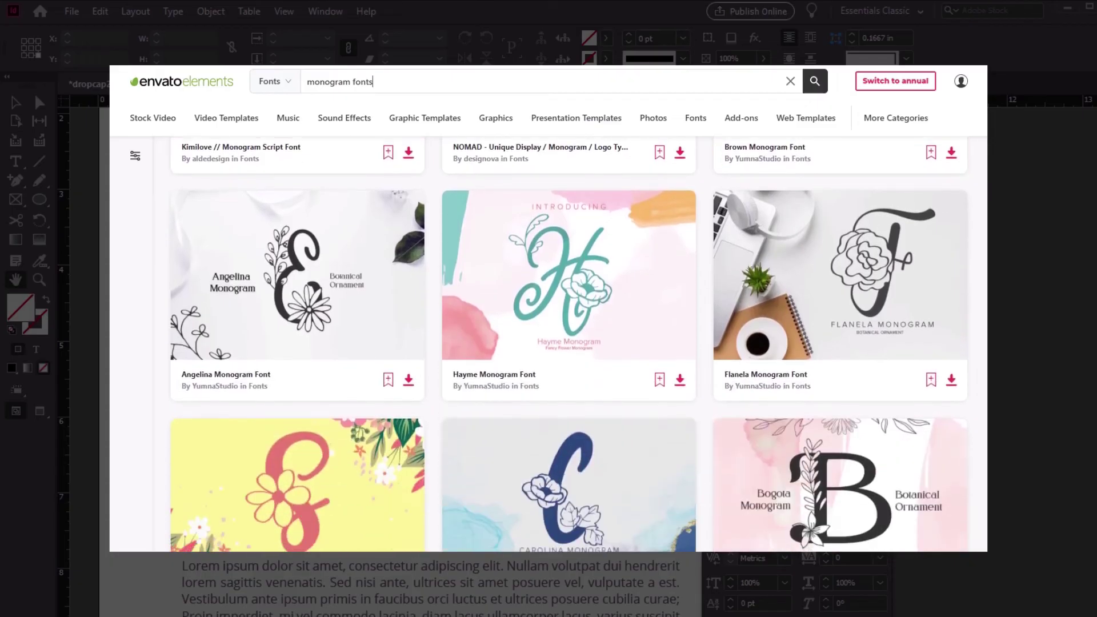
pyautogui.scroll(-5, 569, 342)
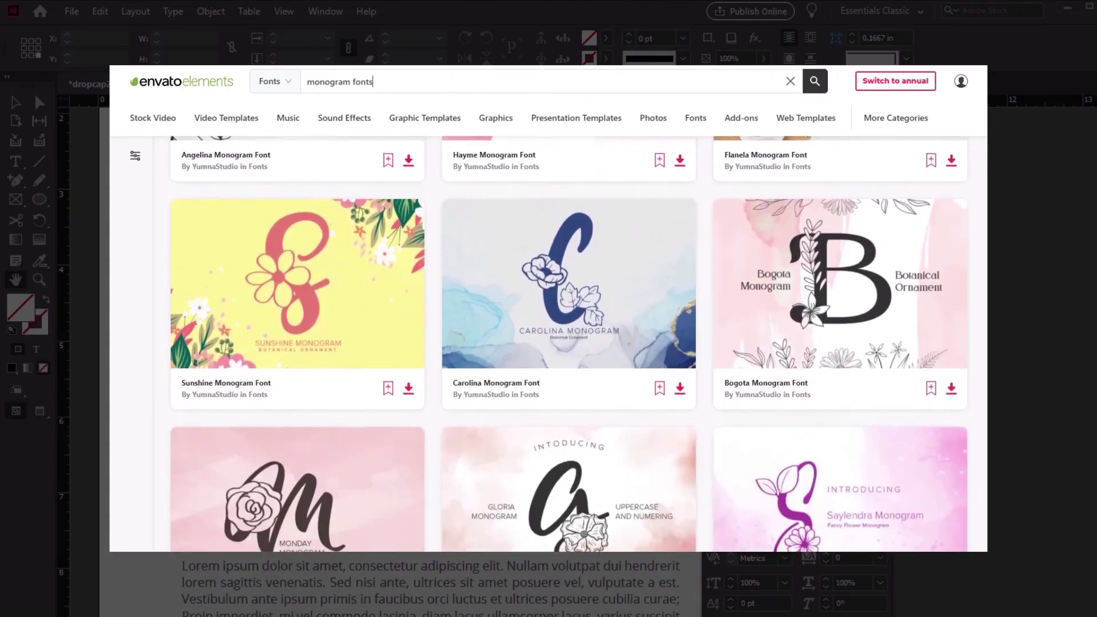
pyautogui.scroll(-5, 569, 342)
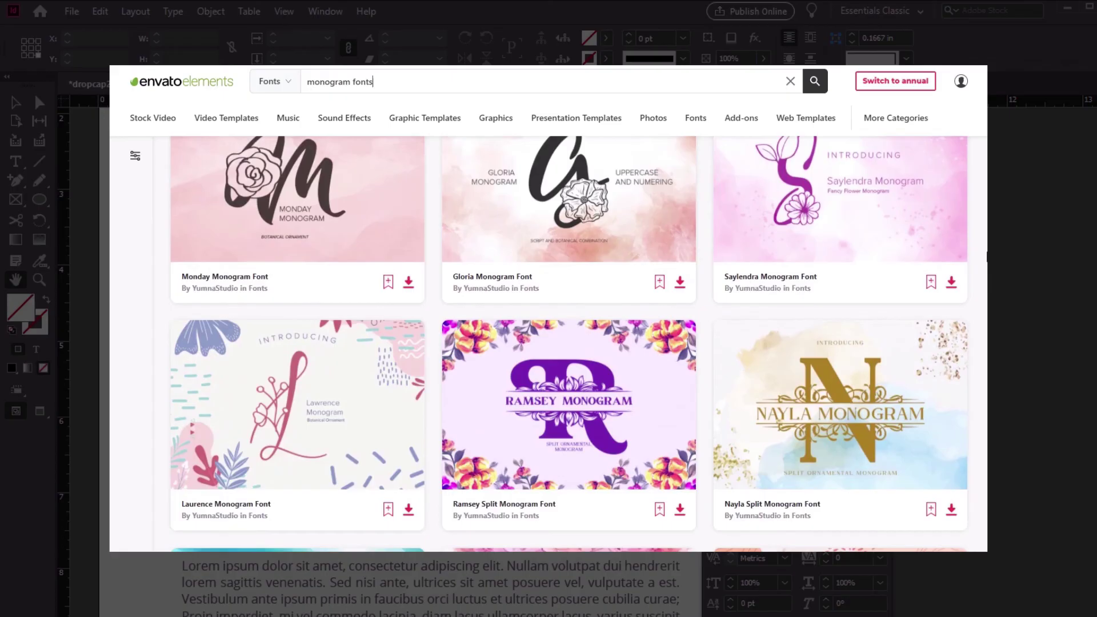
pyautogui.scroll(-2, 568, 343)
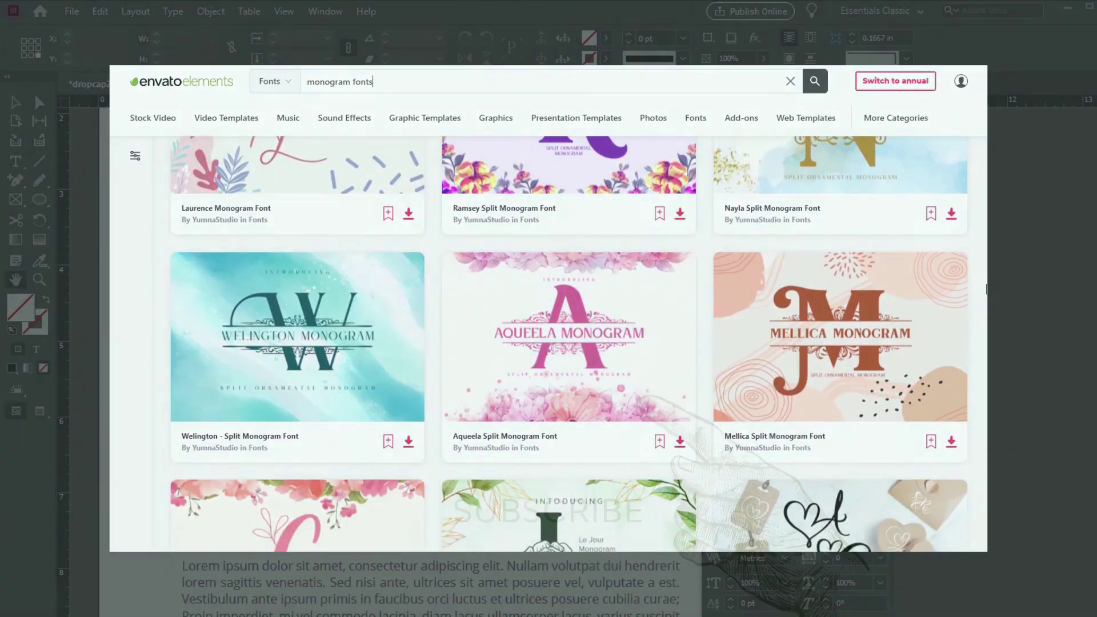